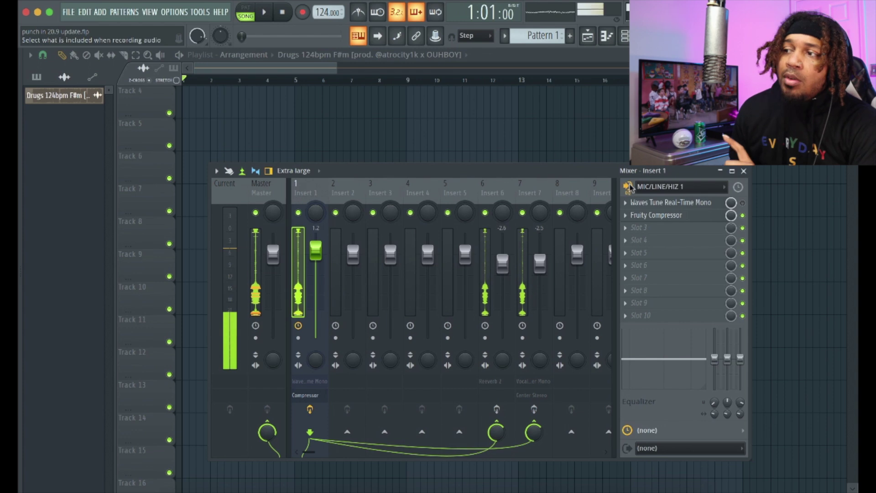
# Set Insert 1 to record external input only, arm it for recording, and recheck its recording mode options.
pyautogui.click(628, 188)
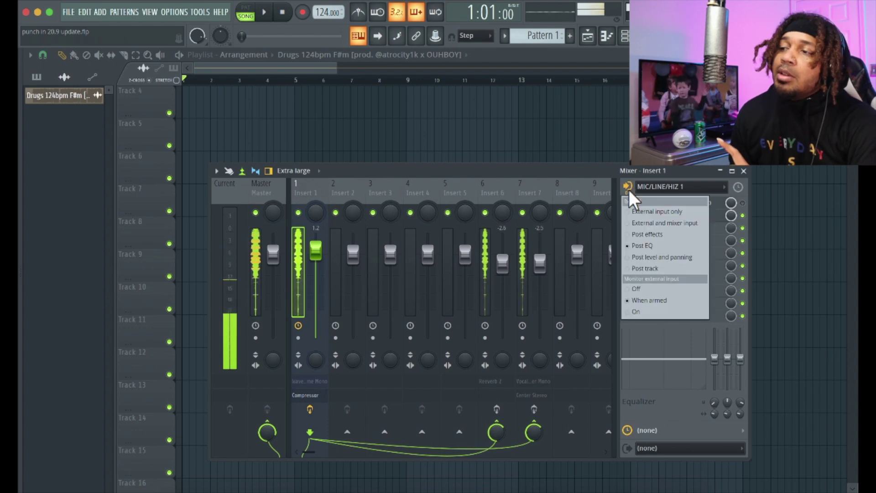
pyautogui.click(645, 215)
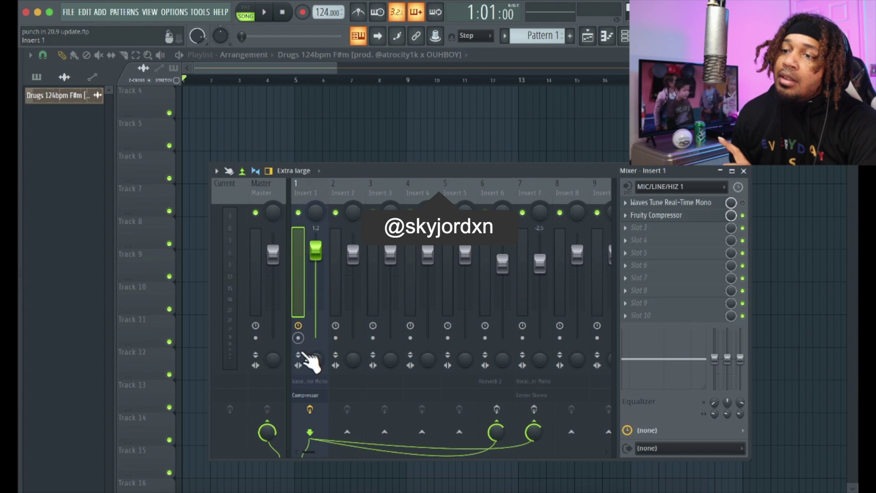
pyautogui.click(298, 338)
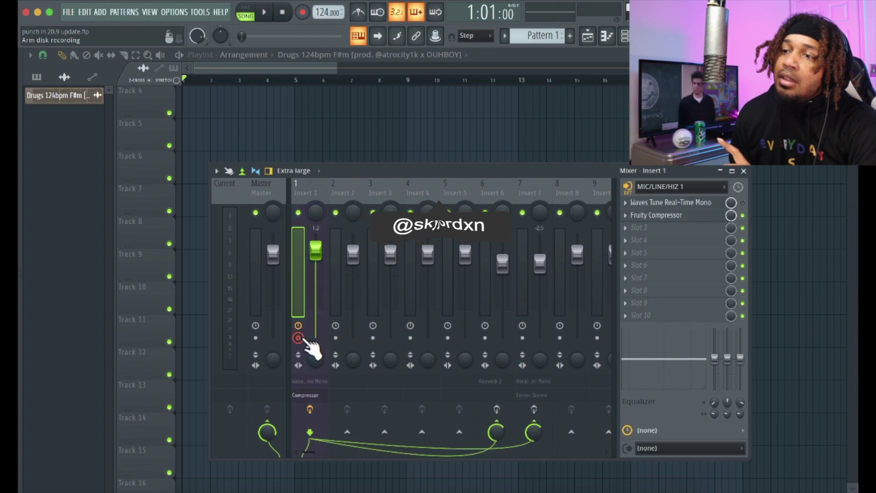
pyautogui.click(628, 188)
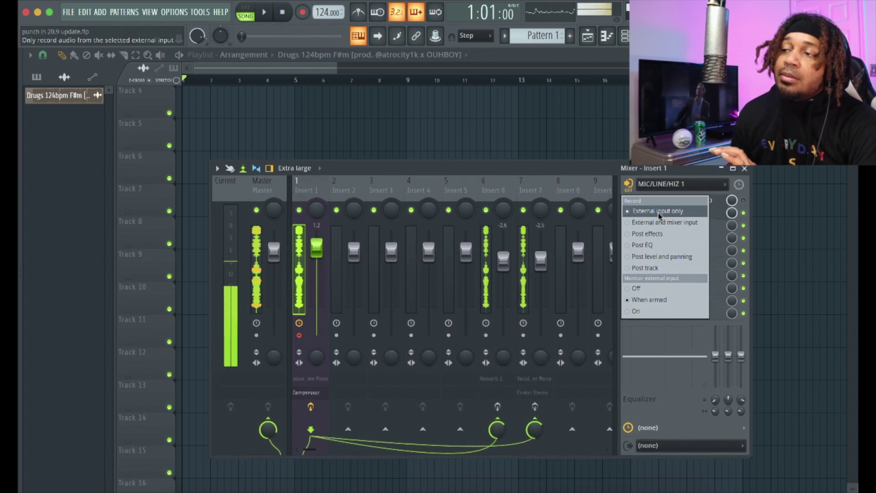
pyautogui.click(603, 173)
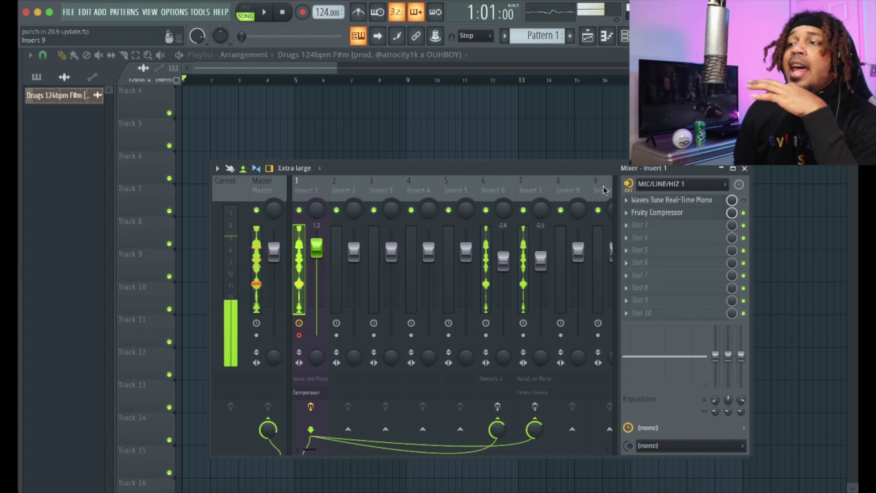
# Change the color of mixer track Insert 1 to red.
pyautogui.rightClick(306, 188)
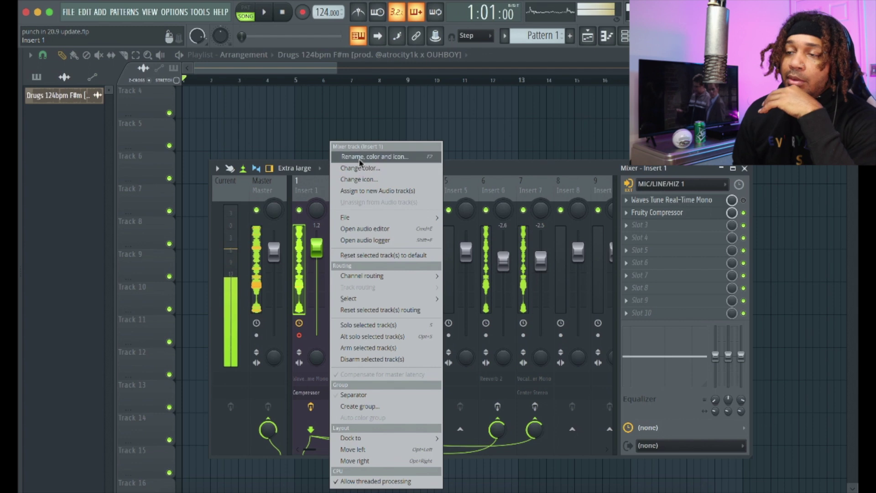
pyautogui.click(359, 167)
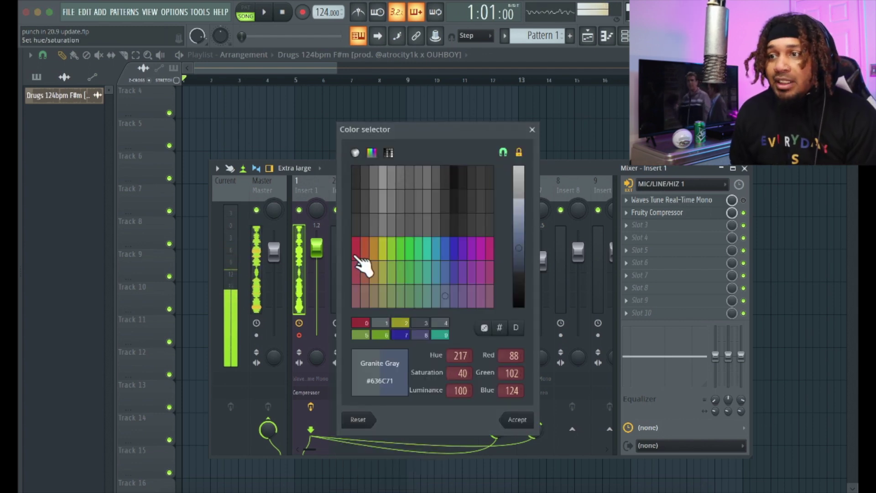
pyautogui.click(357, 250)
pyautogui.click(516, 419)
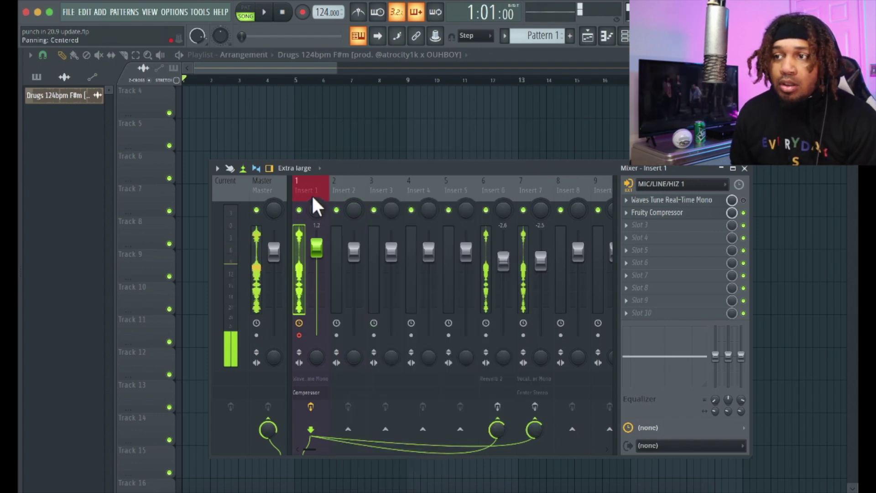
# Rename the red mixer track Insert 1 as REC TRACK.
pyautogui.rightClick(312, 192)
pyautogui.click(357, 153)
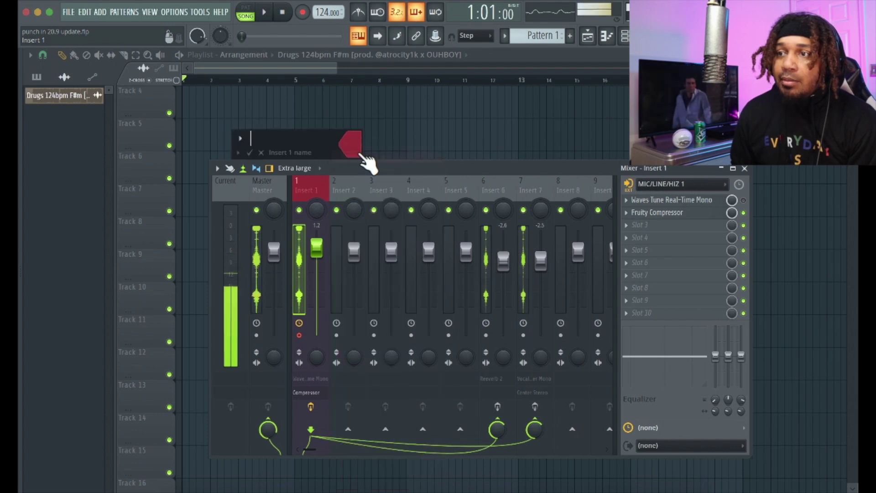
pyautogui.write('REC TRACK')
pyautogui.press('Return')
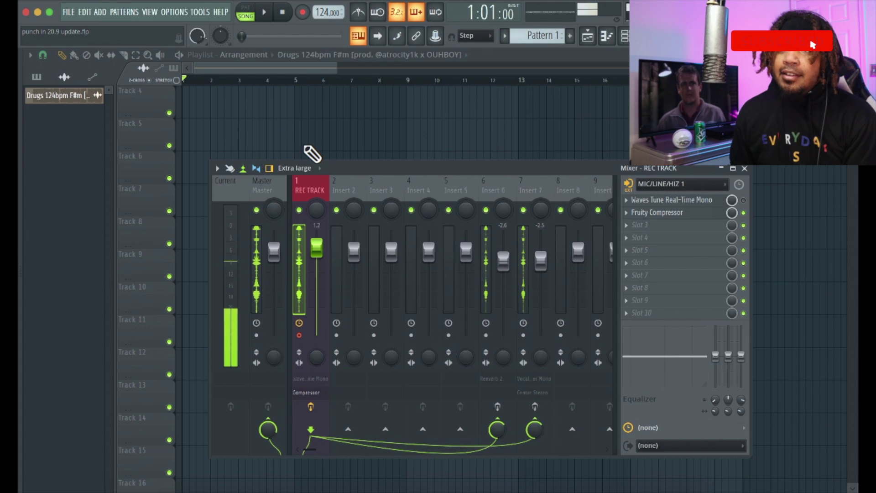
# Assign REC TRACK to a new audio track in playlist Track 2 and increase that track's height.
pyautogui.scroll(3, 268, 130)
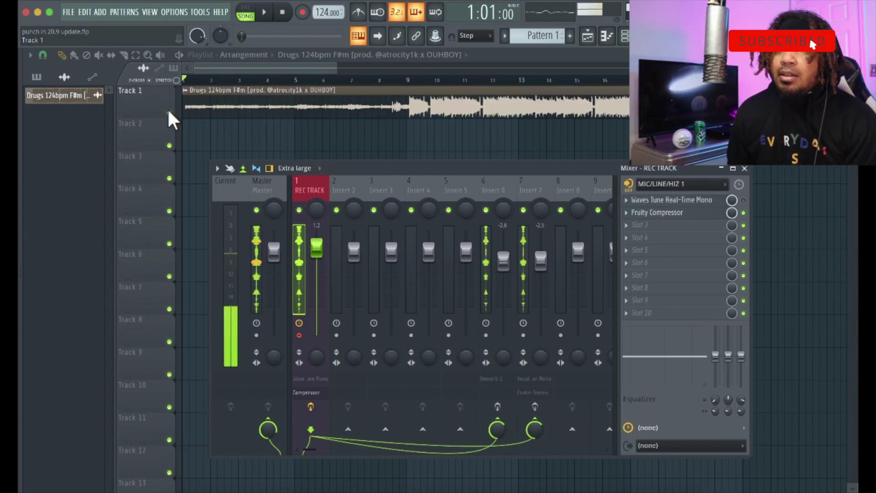
pyautogui.rightClick(319, 184)
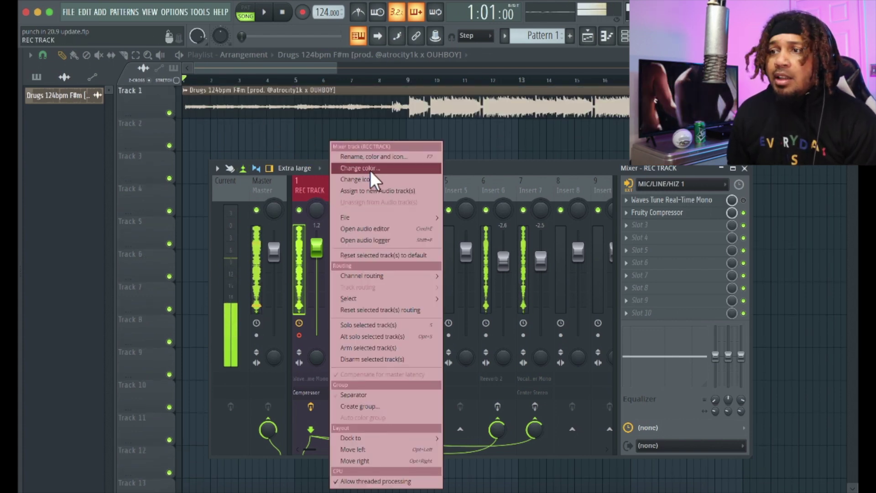
pyautogui.click(371, 191)
pyautogui.click(142, 155)
pyautogui.moveTo(143, 157); pyautogui.dragTo(146, 199)
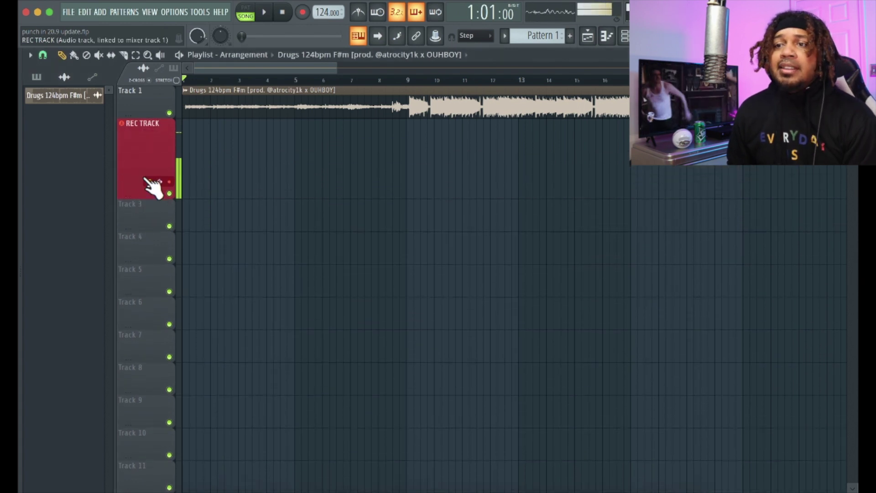
# Review the input source and recording mode options on the REC TRACK playlist track, and show the mixer.
pyautogui.click(154, 182)
pyautogui.click(183, 314)
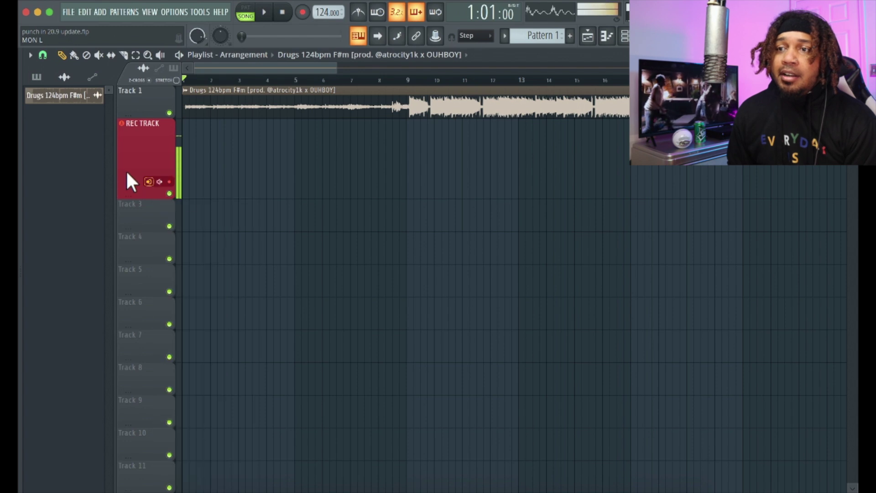
pyautogui.click(159, 182)
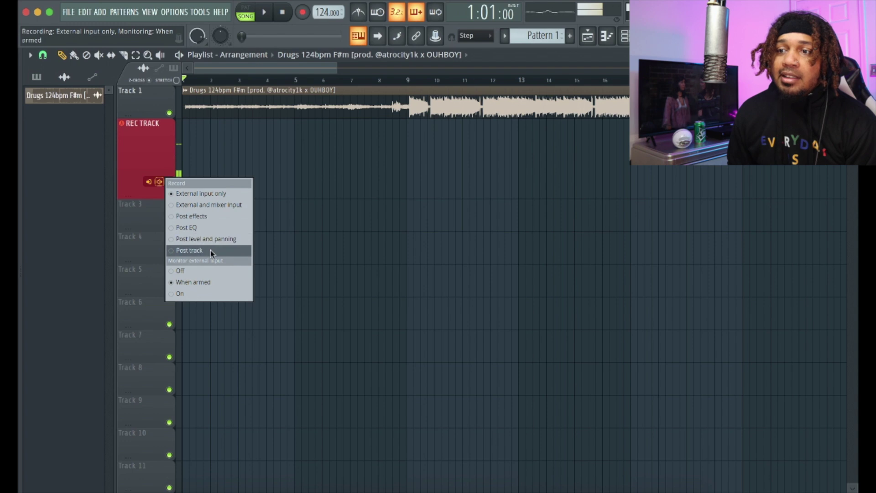
pyautogui.click(152, 151)
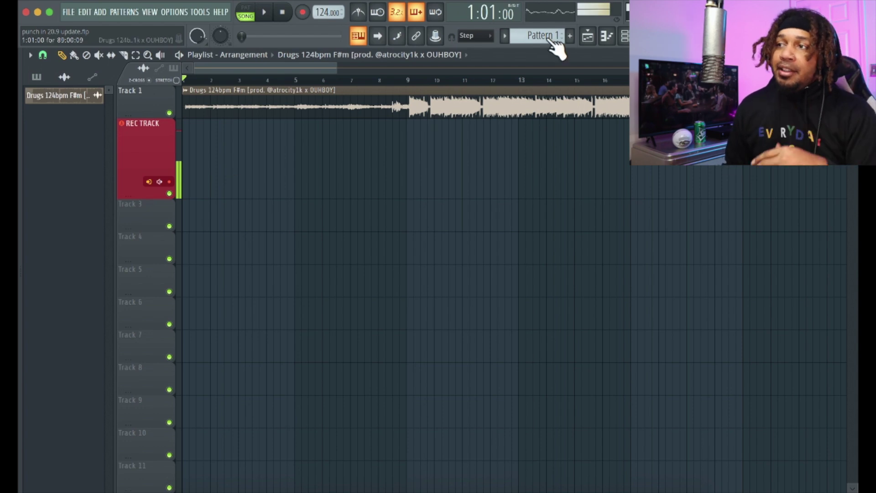
pyautogui.click(644, 36)
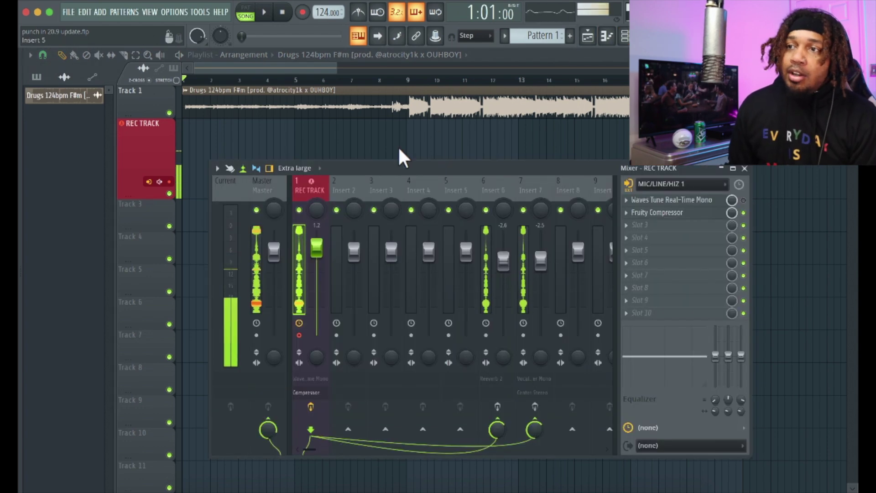
# Set the playlist's snap to Bar.
pyautogui.click(42, 54)
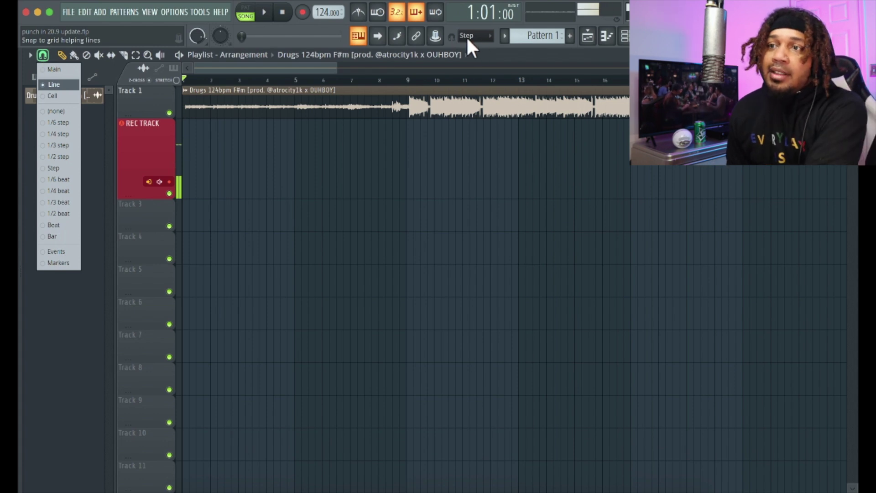
pyautogui.click(335, 68)
pyautogui.moveTo(335, 68); pyautogui.dragTo(286, 69)
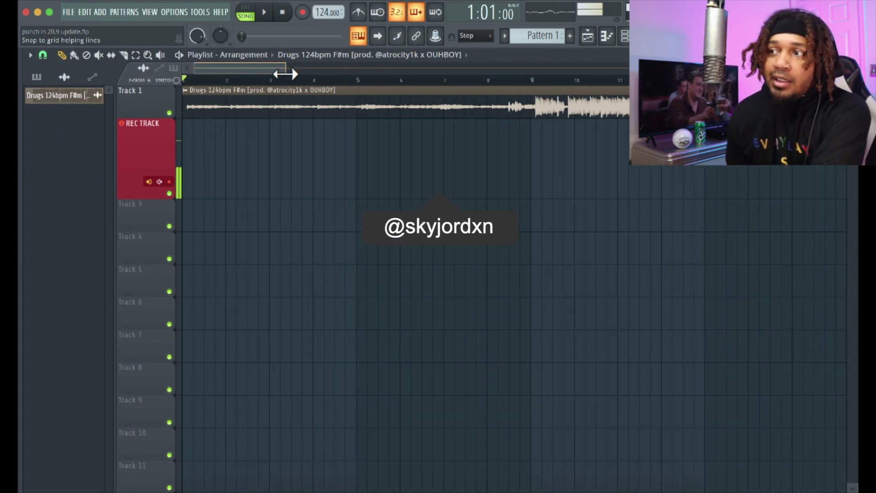
pyautogui.click(43, 55)
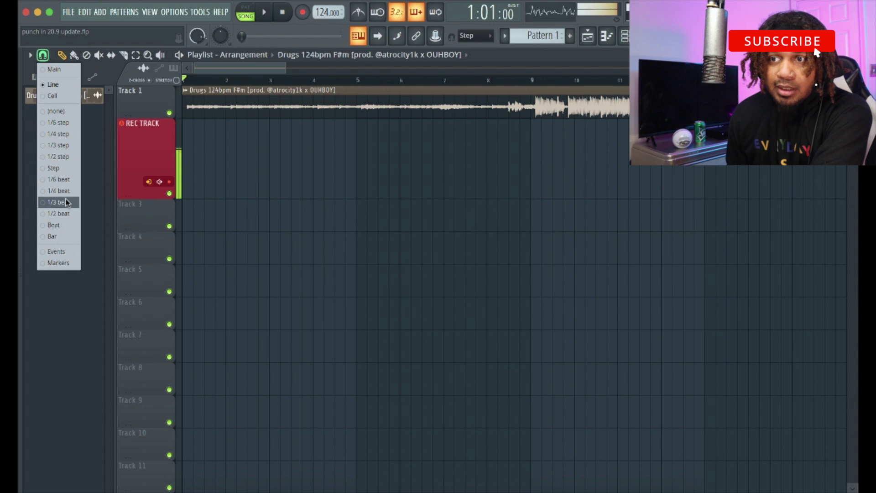
pyautogui.click(58, 236)
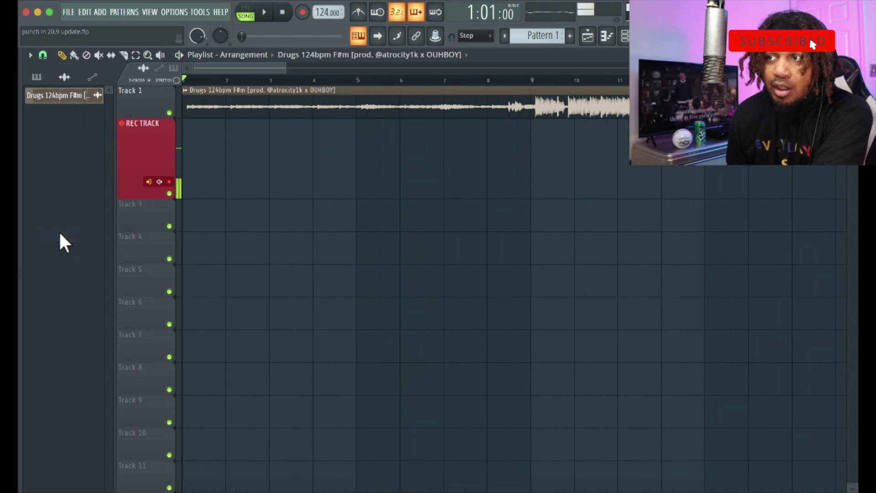
pyautogui.moveTo(285, 68); pyautogui.dragTo(373, 68)
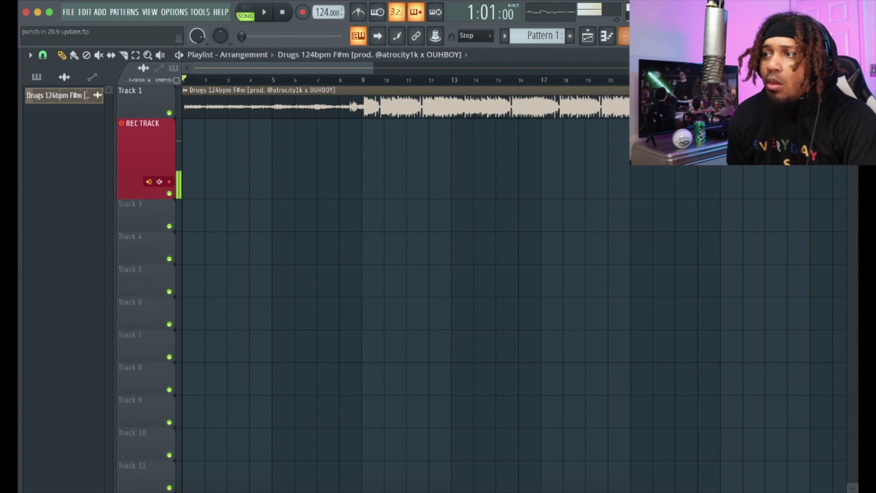
# Show the mixer with REC TRACK and shift its window slightly over the playlist.
pyautogui.click(588, 36)
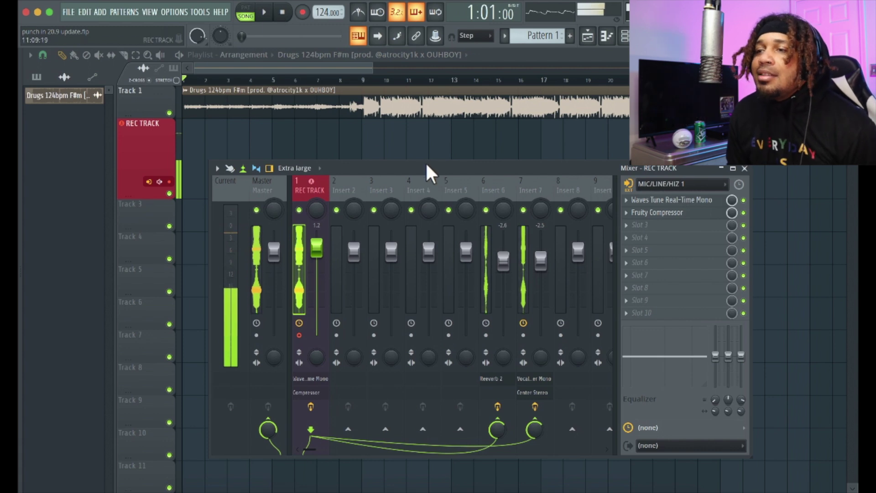
pyautogui.moveTo(426, 167); pyautogui.dragTo(443, 196)
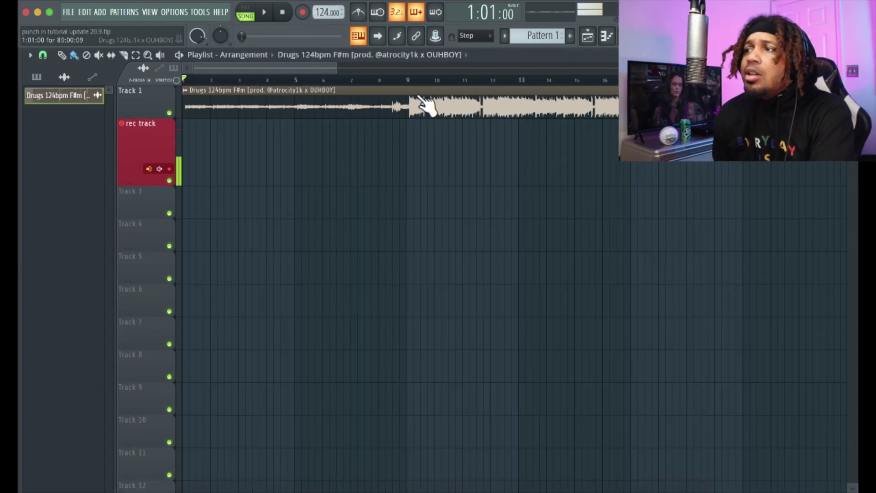
# Turn off Automation and Notes in the recording filter.
pyautogui.rightClick(298, 16)
pyautogui.click(347, 32)
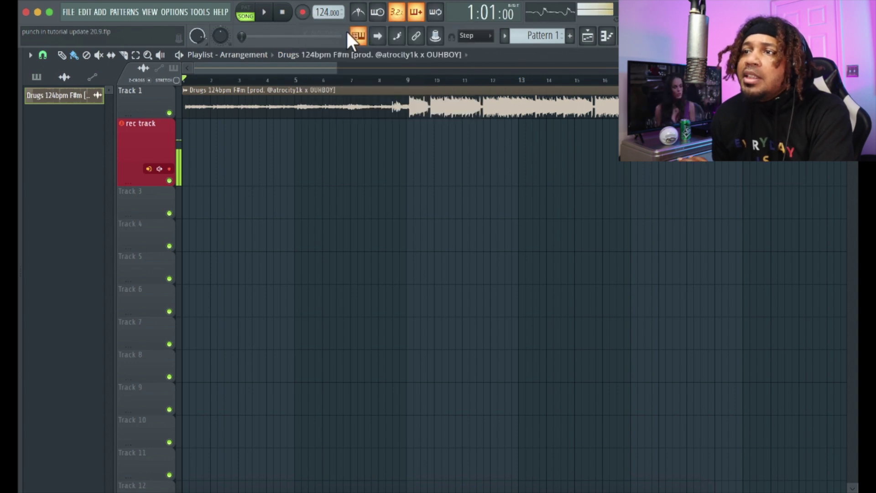
pyautogui.rightClick(303, 14)
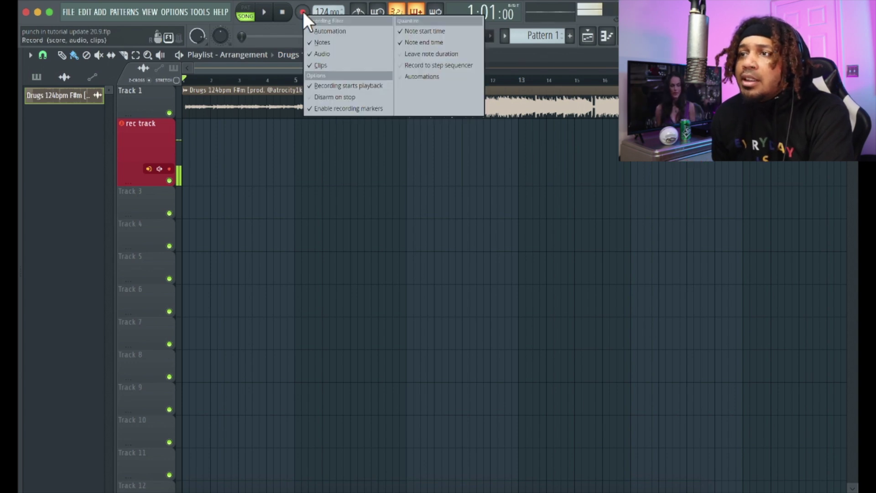
pyautogui.click(319, 42)
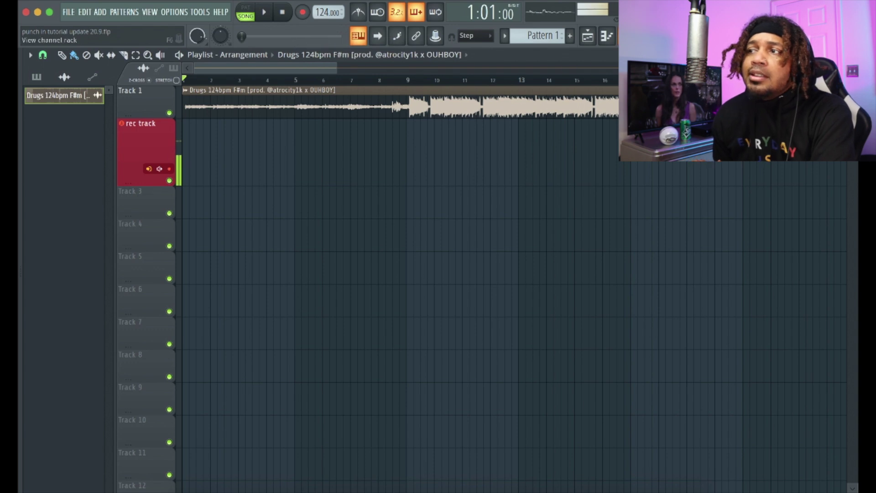
# In the mixer, enable the effects on Inserts 6 and 7, set Insert 7's volume to -1.7 dB, and reselect rec track.
pyautogui.press('F9')
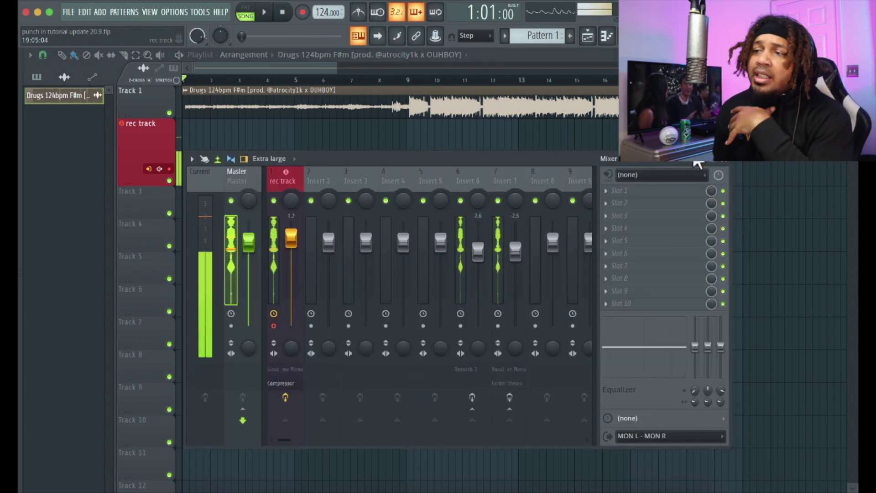
pyautogui.click(283, 182)
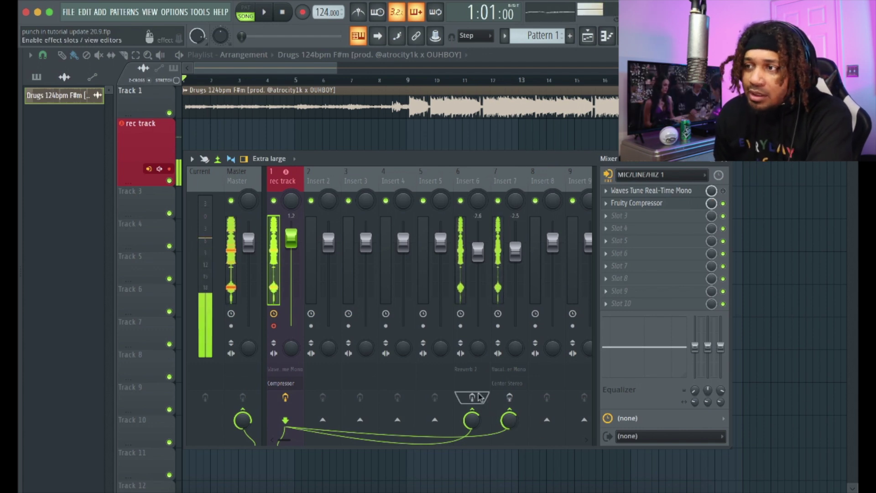
pyautogui.click(513, 182)
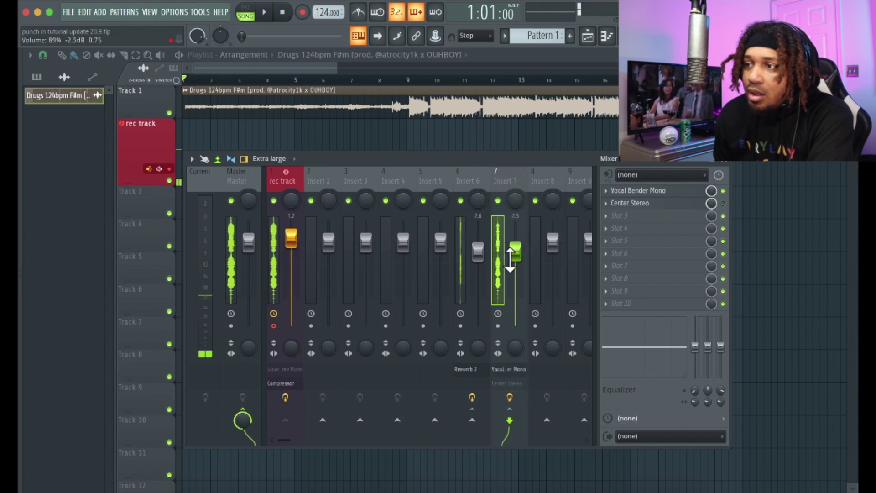
pyautogui.click(273, 183)
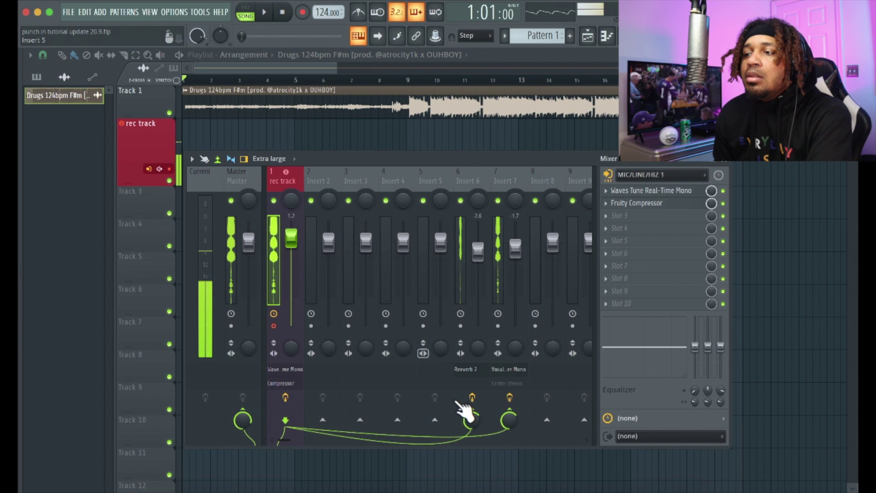
# Preview the beat briefly from 8:02:00 and move the playhead to 7:01:00.
pyautogui.click(365, 80)
pyautogui.click(392, 81)
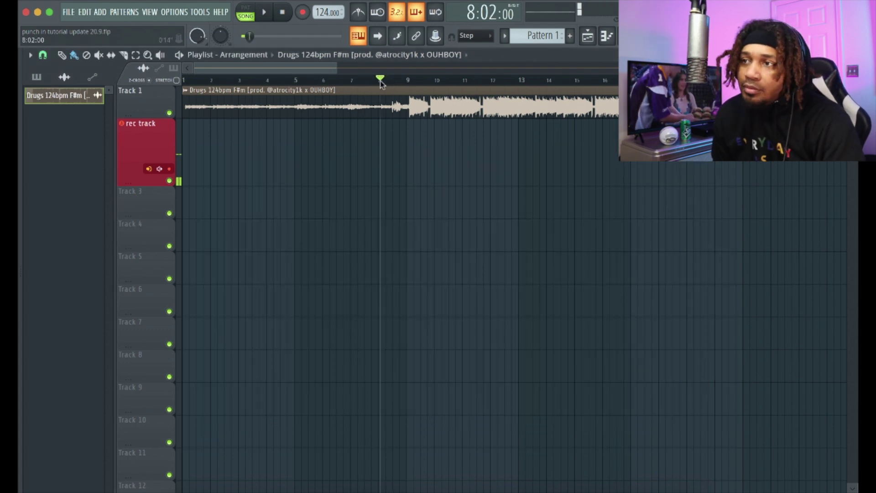
pyautogui.press('space')
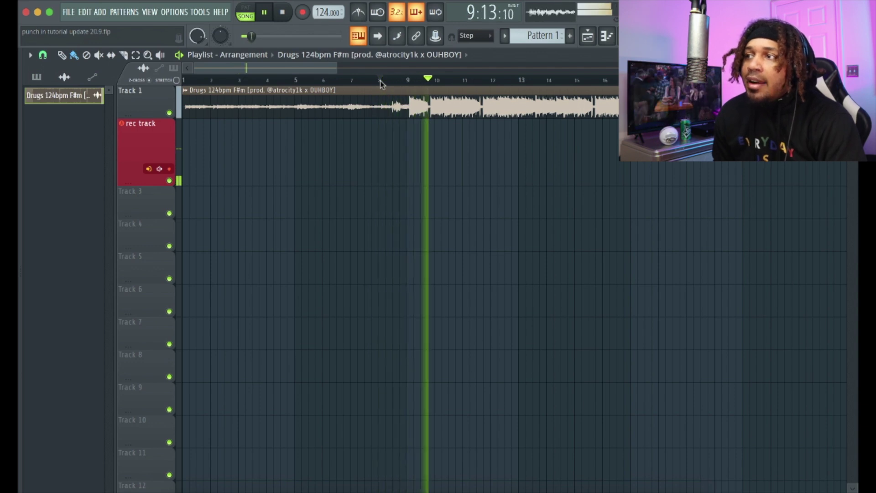
pyautogui.press('space')
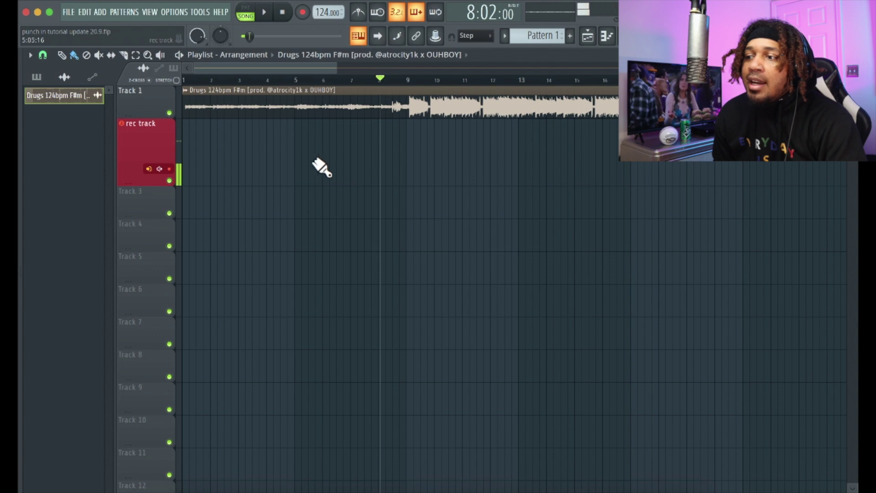
pyautogui.click(350, 78)
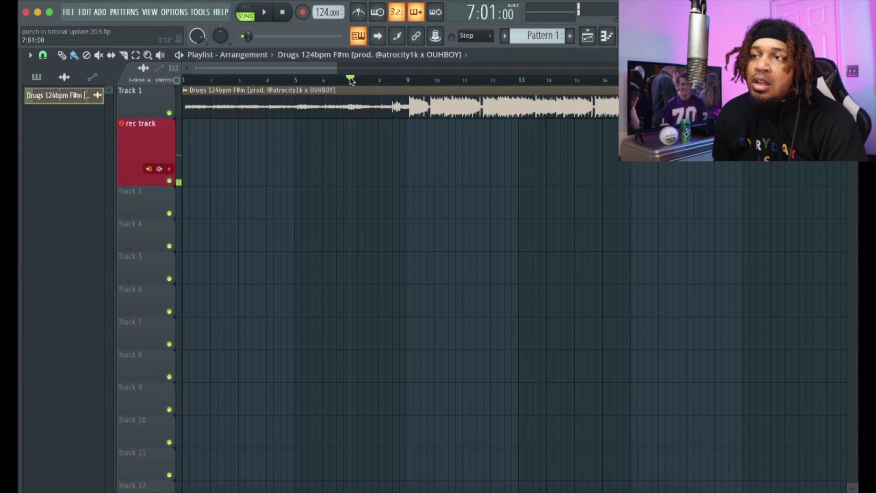
# Record a vocal take on rec track from 7:01:00 and move the recorded clip down to Track 3.
pyautogui.click(306, 13)
pyautogui.press('space')
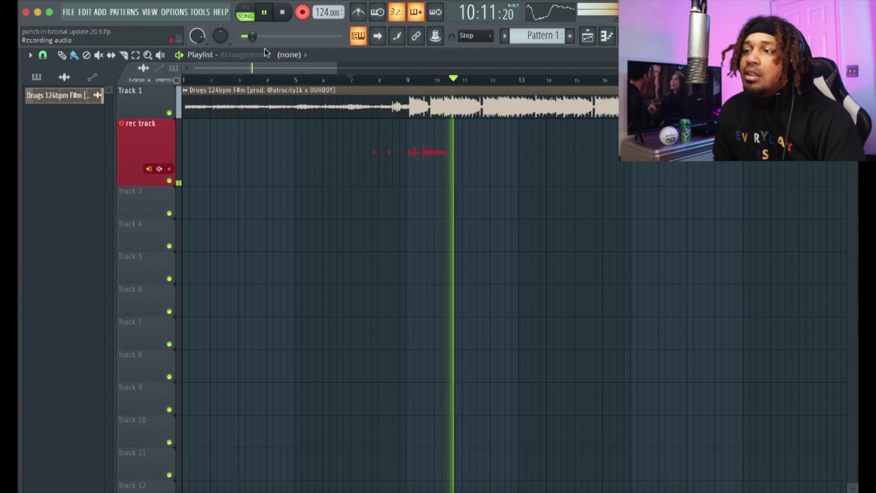
pyautogui.press('space')
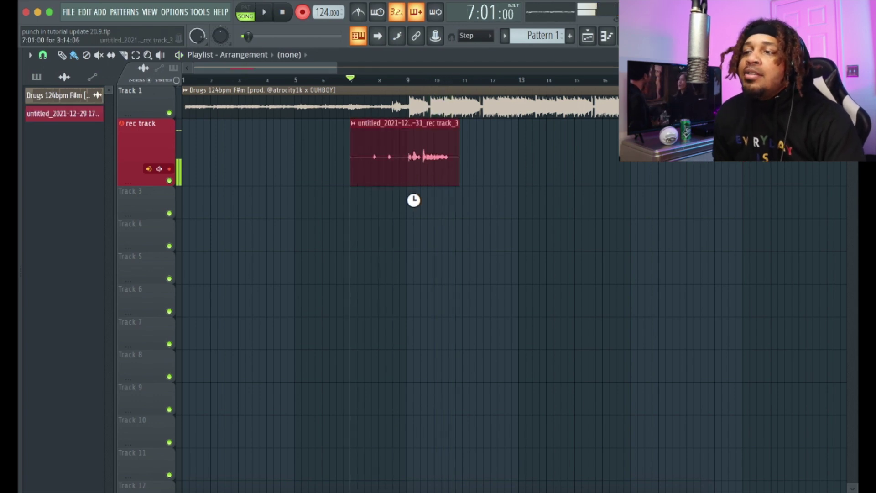
pyautogui.moveTo(414, 211); pyautogui.dragTo(413, 215)
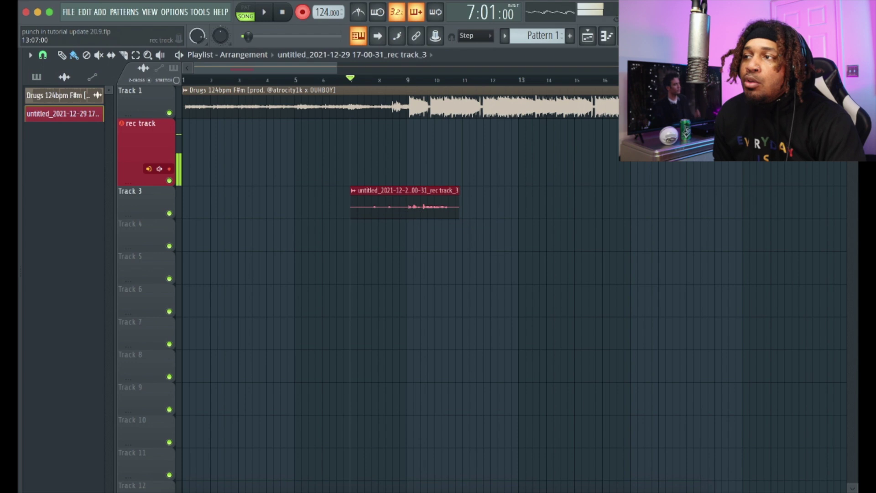
# Lower Insert 7's volume to -9.5 dB in the mixer and trim the start of the Track 3 clip to bar 9.
pyautogui.click(606, 36)
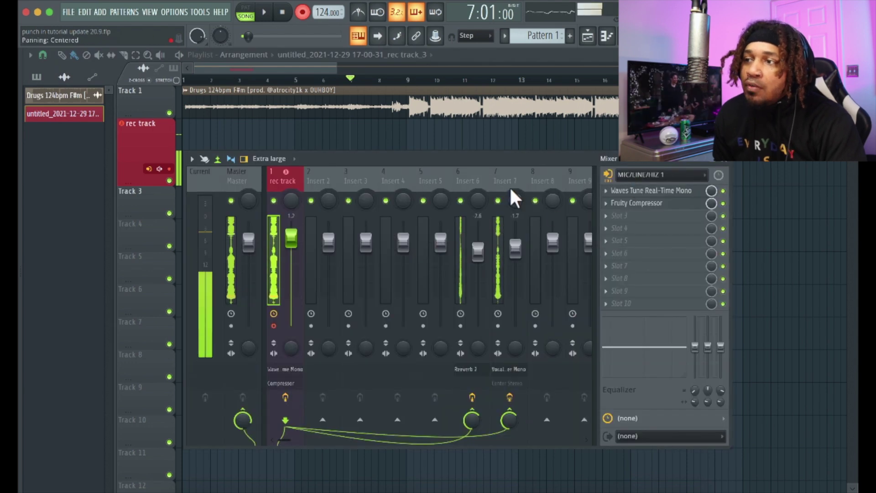
pyautogui.moveTo(515, 248); pyautogui.dragTo(515, 272)
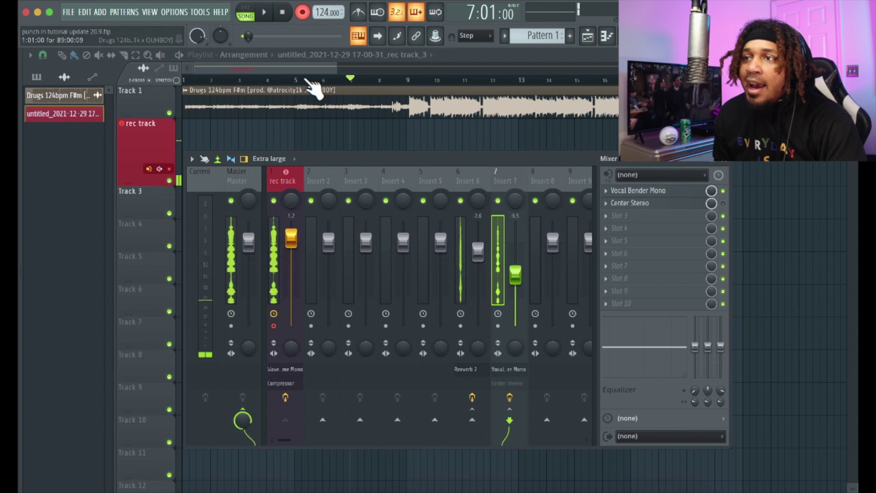
pyautogui.click(300, 66)
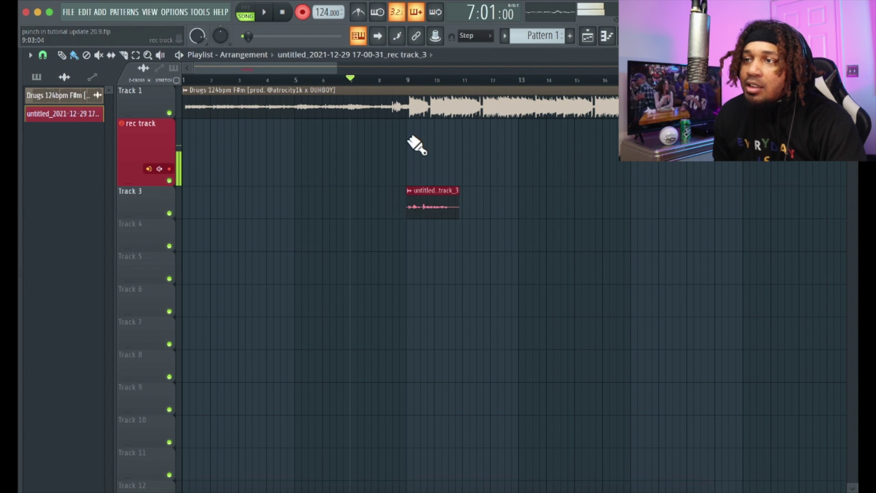
# Record three trial vocal takes on rec track from 7:01:00, deleting each clip from the playlist after stopping.
pyautogui.press('space')
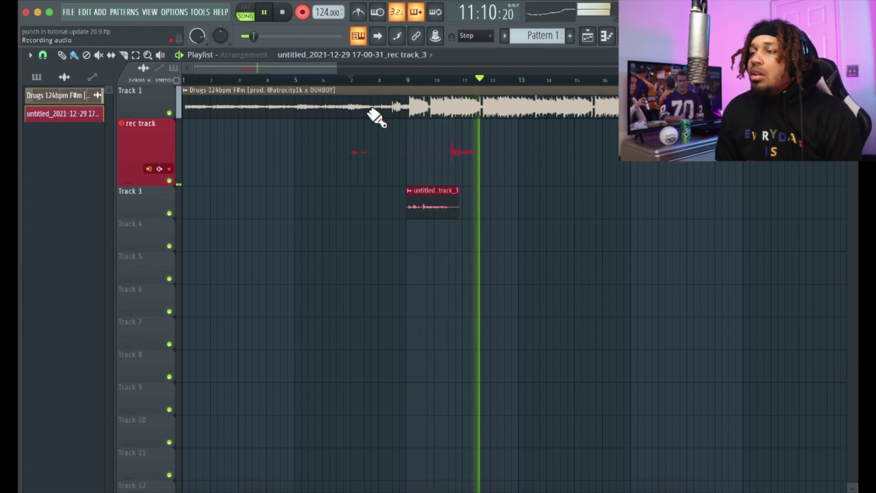
pyautogui.press('space')
pyautogui.rightClick(457, 167)
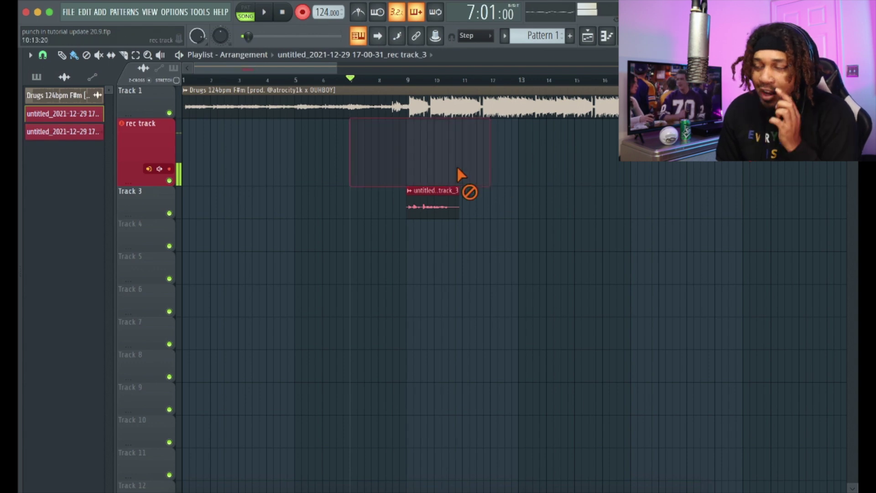
pyautogui.click(265, 13)
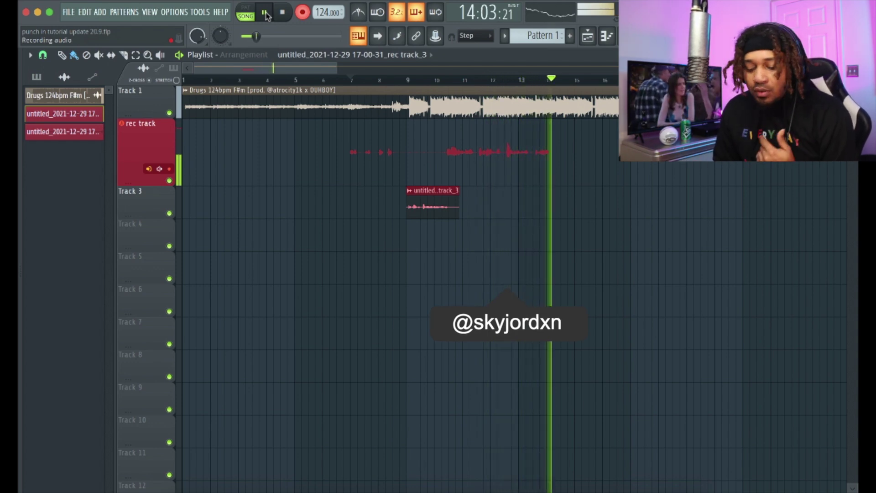
pyautogui.click(282, 12)
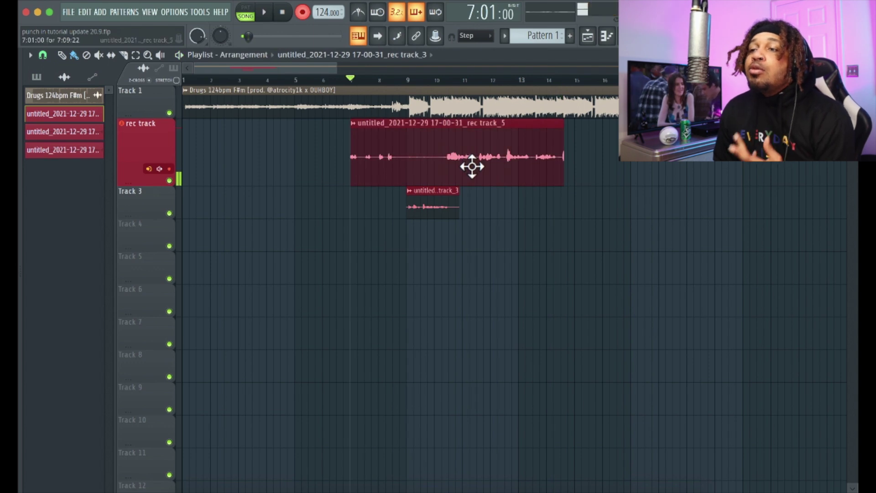
pyautogui.rightClick(472, 165)
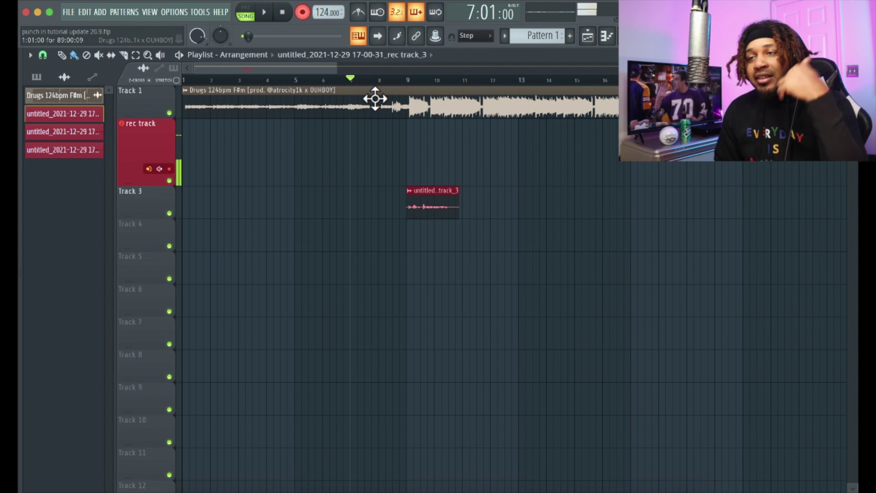
pyautogui.press('space')
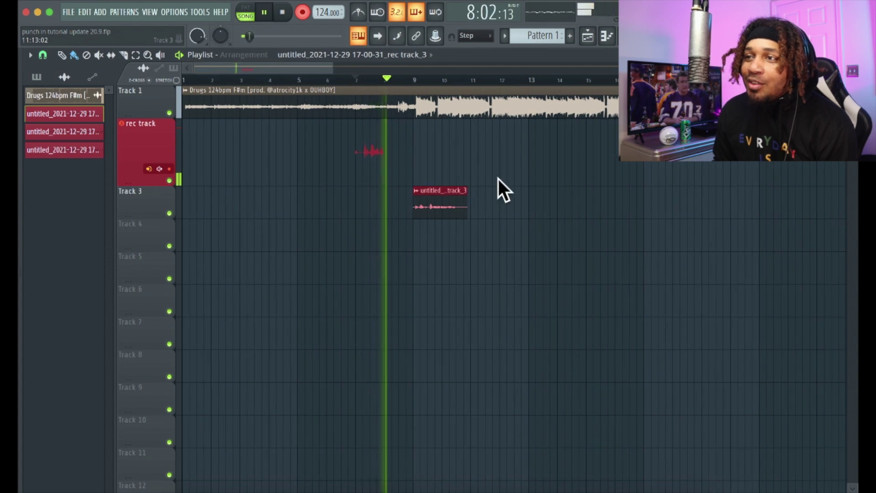
pyautogui.moveTo(333, 69); pyautogui.dragTo(267, 67)
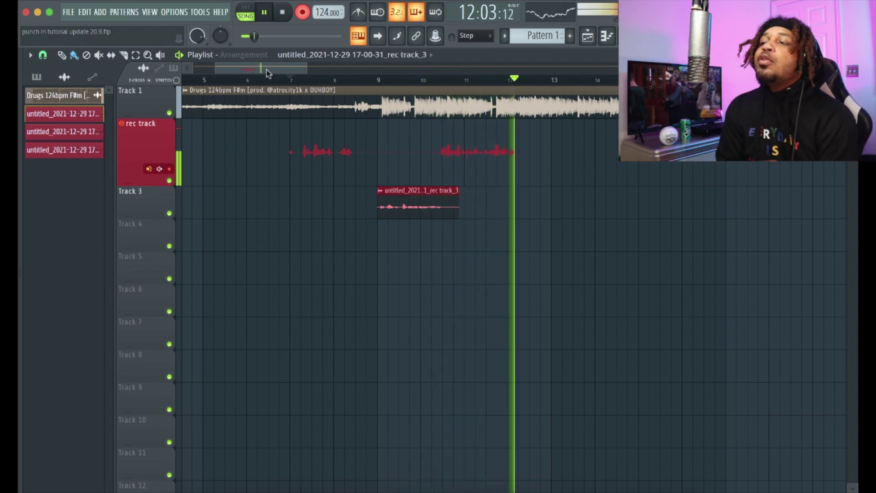
pyautogui.press('space')
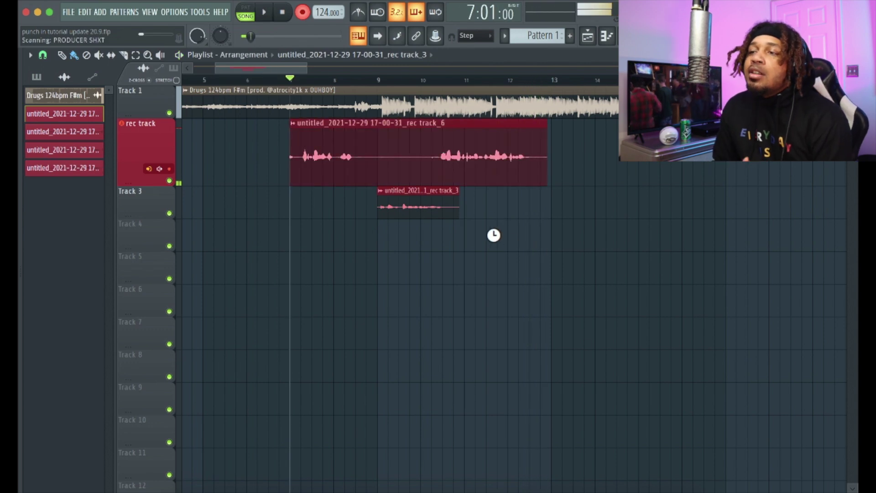
pyautogui.rightClick(422, 174)
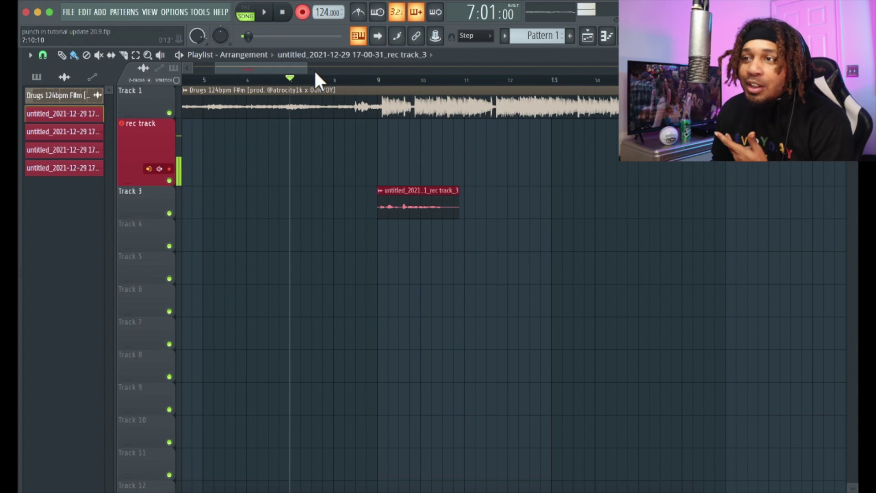
# Record the next vocal line on rec track from 7:01:00, coming in after the Track 3 clip.
pyautogui.moveTo(306, 68); pyautogui.dragTo(270, 68)
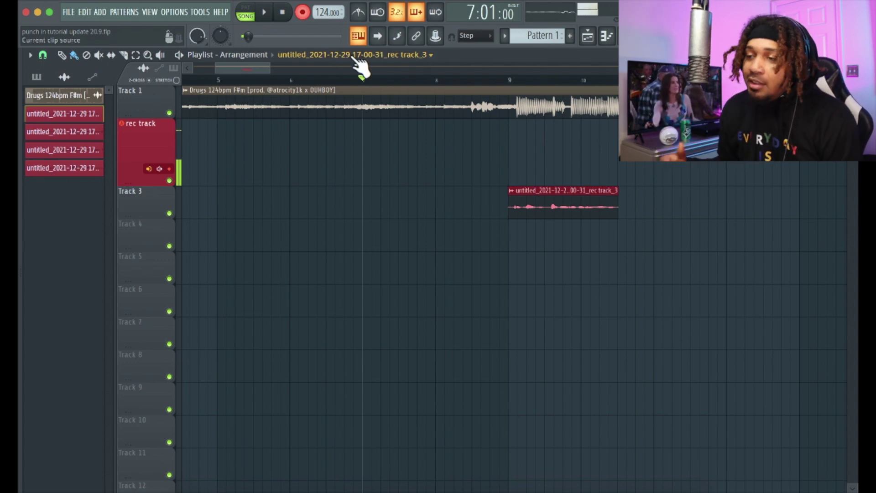
pyautogui.press('space')
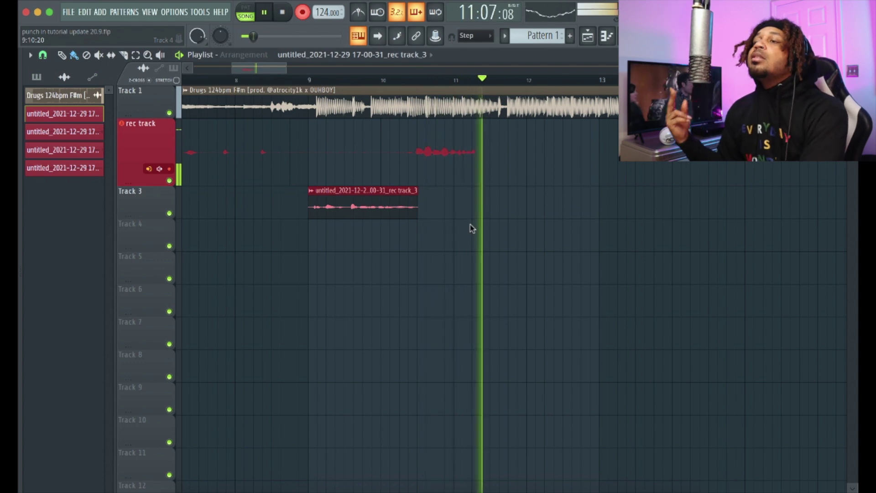
pyautogui.press('space')
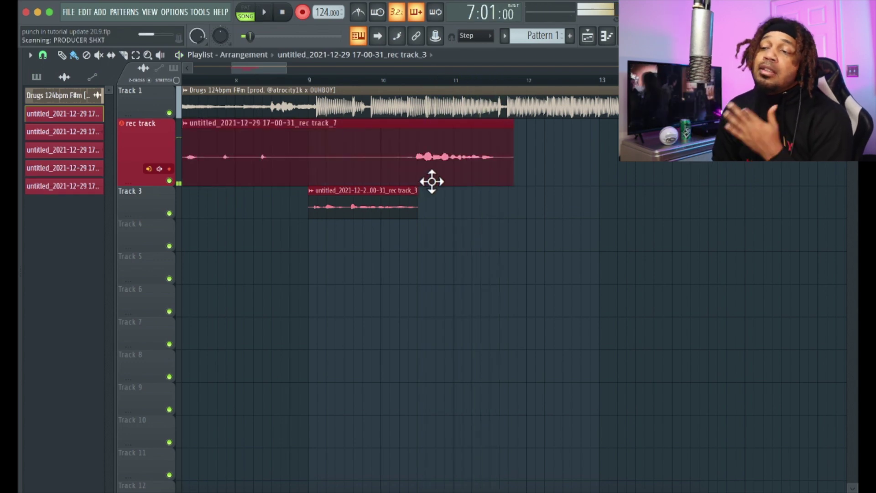
# Move the new take from rec track to Track 4 and trim its start to bar 9.
pyautogui.moveTo(434, 183); pyautogui.dragTo(434, 248)
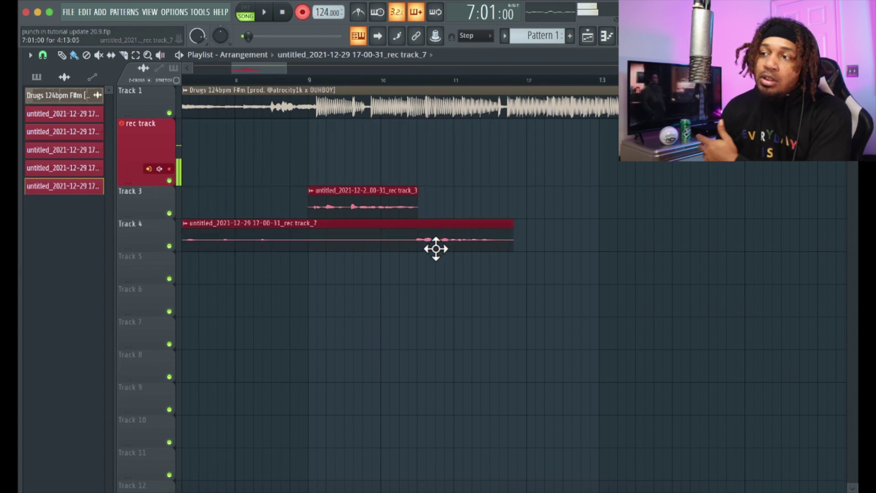
pyautogui.hscroll(-3, 434, 249)
pyautogui.moveTo(245, 234); pyautogui.dragTo(389, 251)
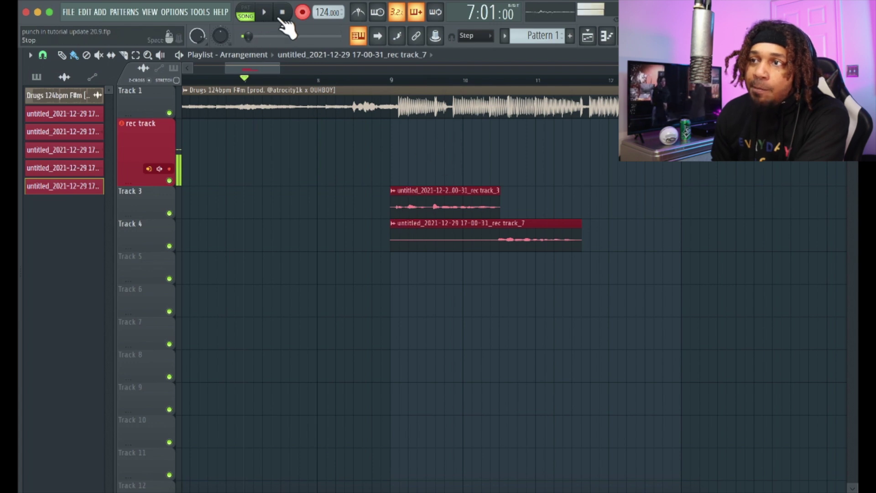
# Set the playhead to 8:01:00, record a take on rec track, and undo that recording.
pyautogui.click(317, 80)
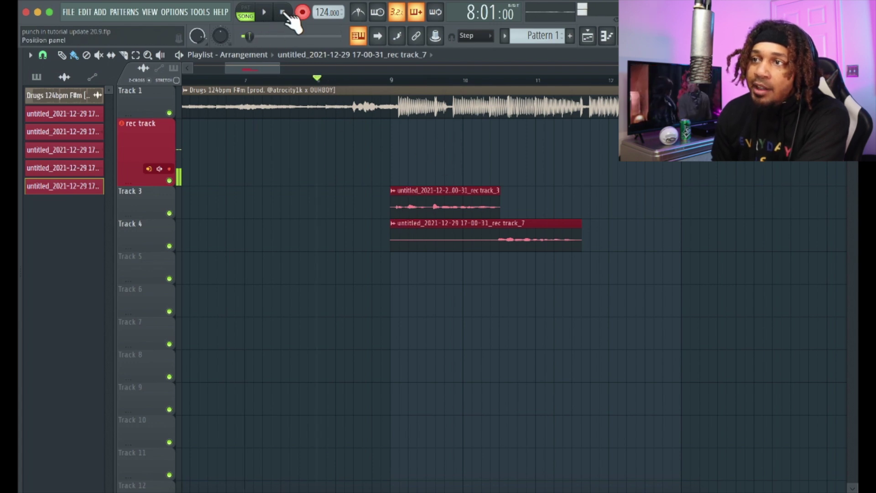
pyautogui.press('space')
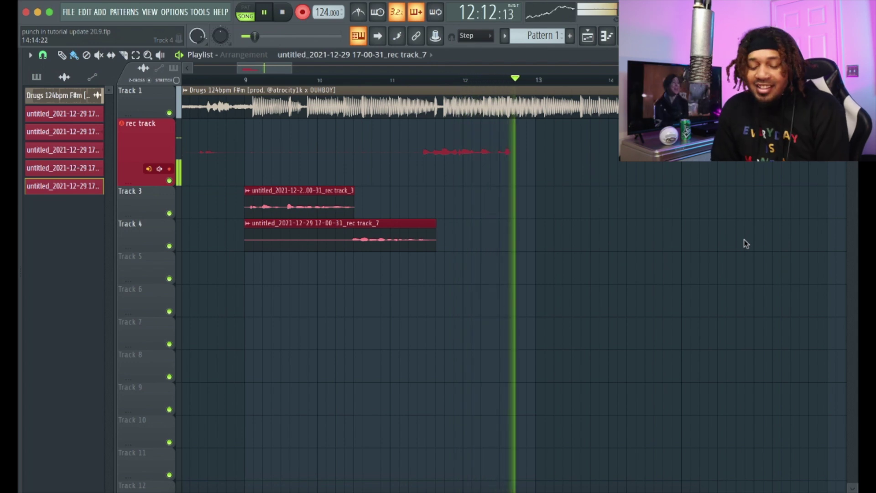
pyautogui.press('space')
pyautogui.hotkey('ctrl', 'z')
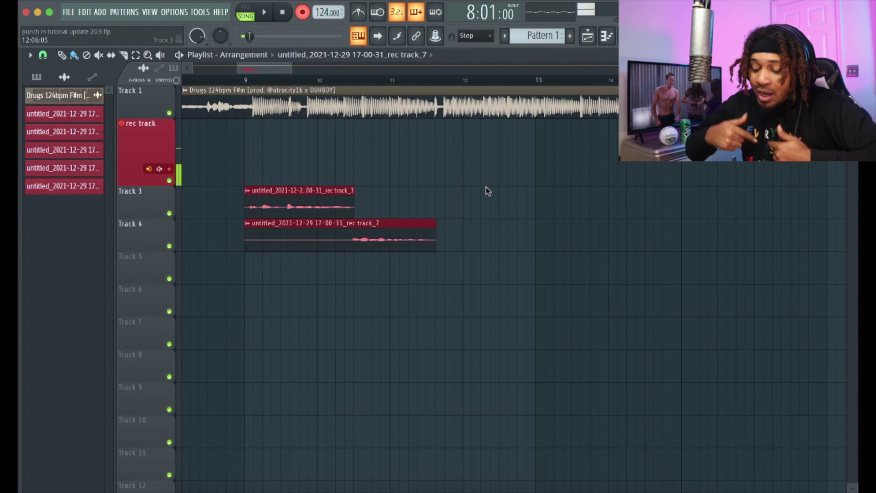
# Record two more attempts on rec track from 8:01:00 and remove each one.
pyautogui.click(265, 13)
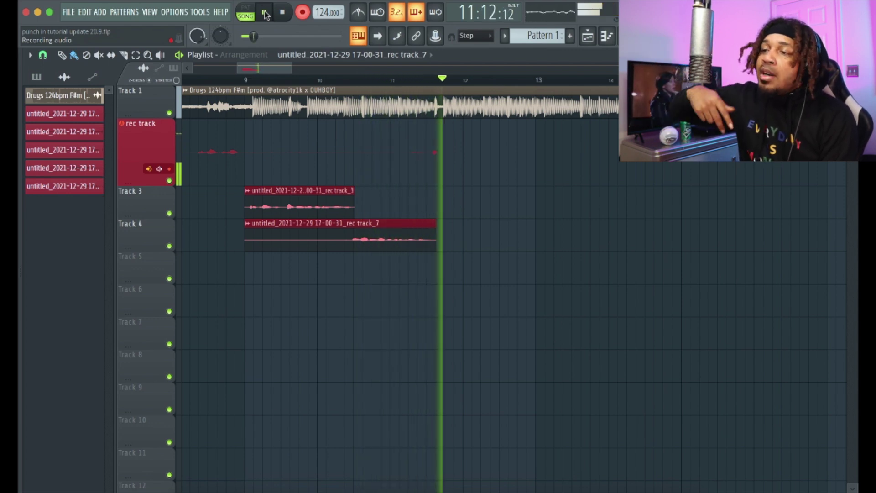
pyautogui.click(265, 13)
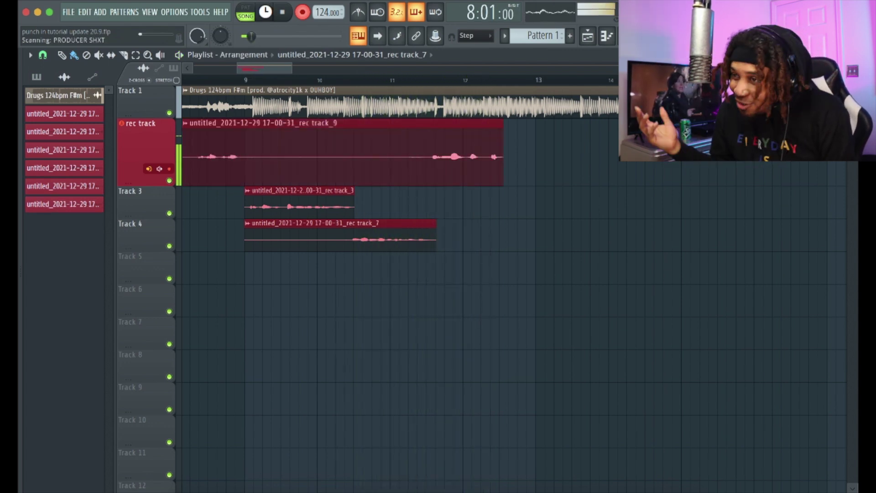
pyautogui.hotkey('ctrl', 'z')
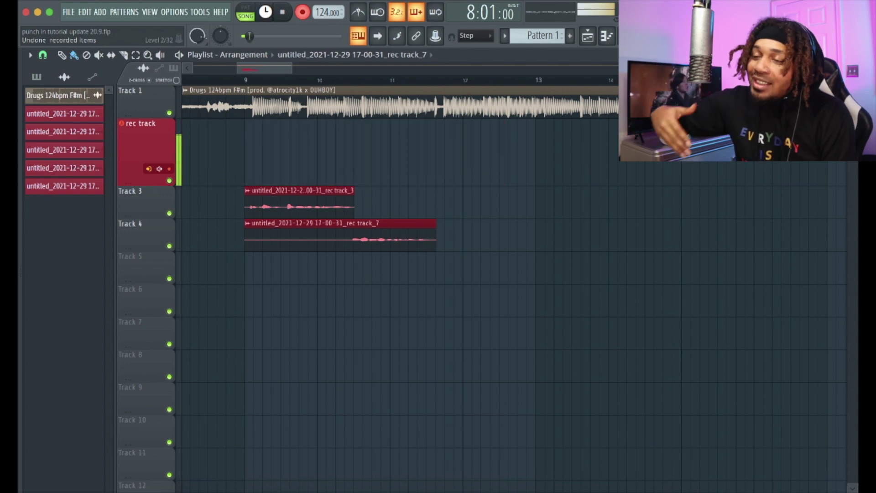
pyautogui.click(266, 13)
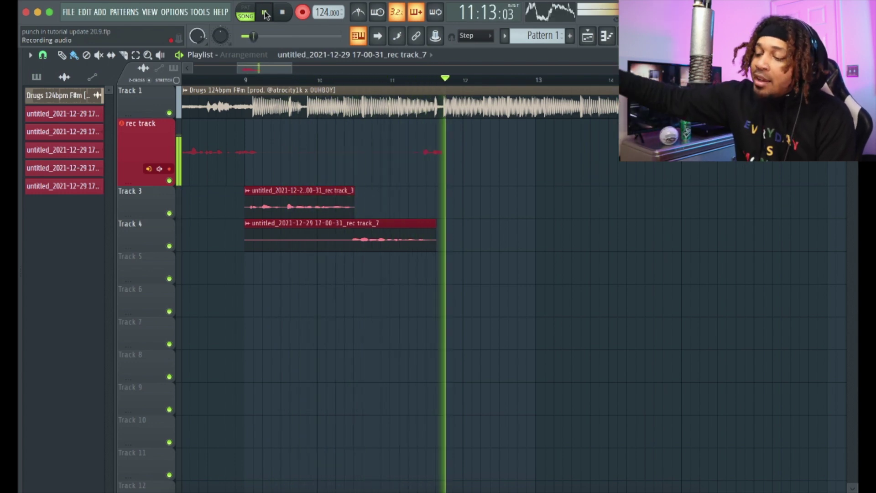
pyautogui.click(266, 15)
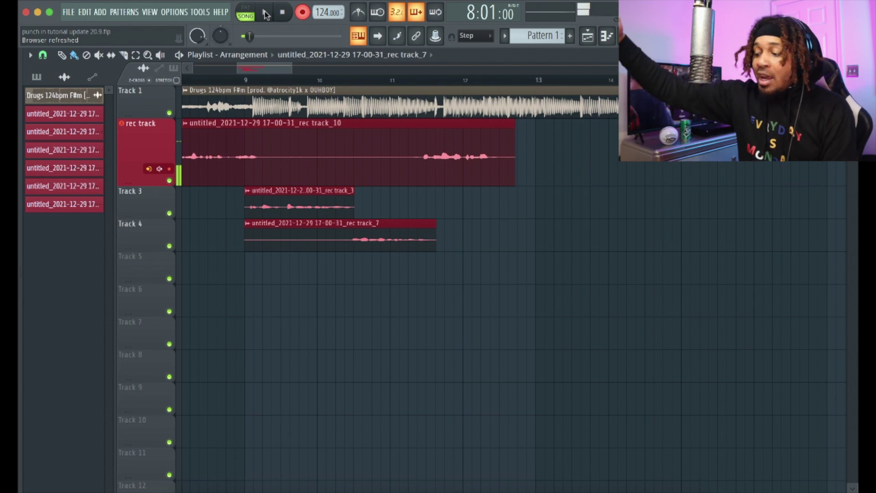
pyautogui.rightClick(449, 137)
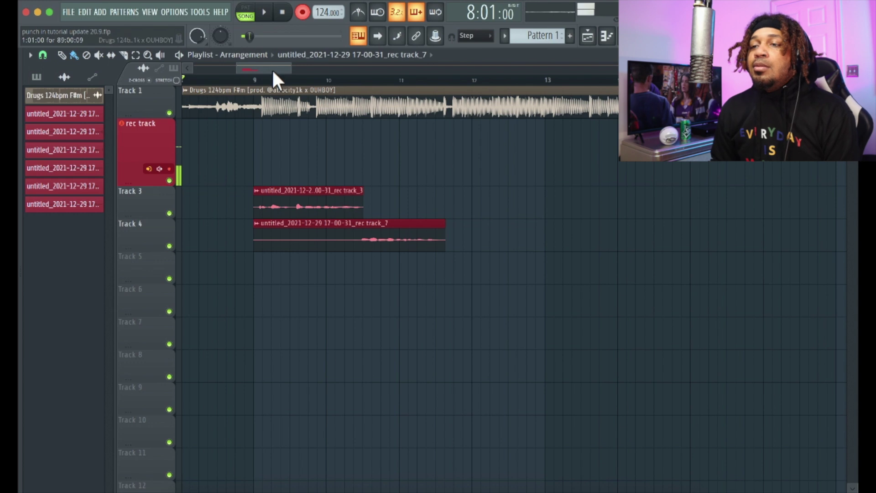
# Record the third vocal line on rec track from 8:01:00 to just past bar 13.
pyautogui.press('space')
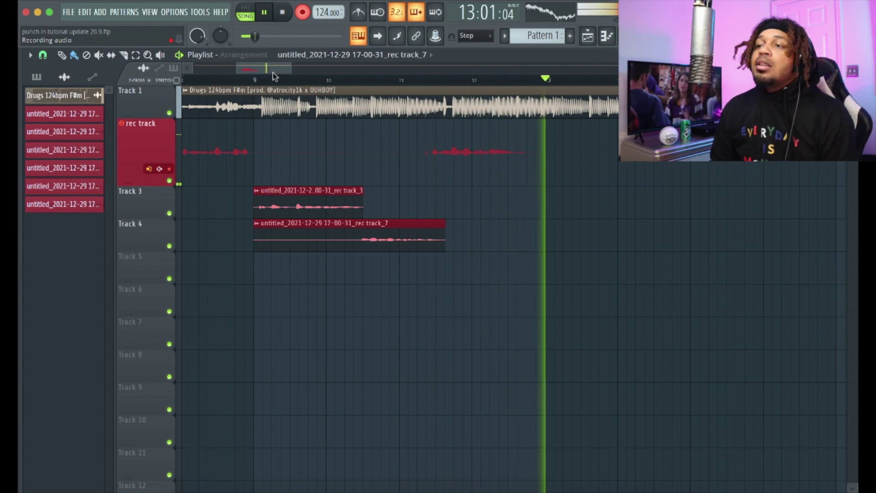
pyautogui.press('space')
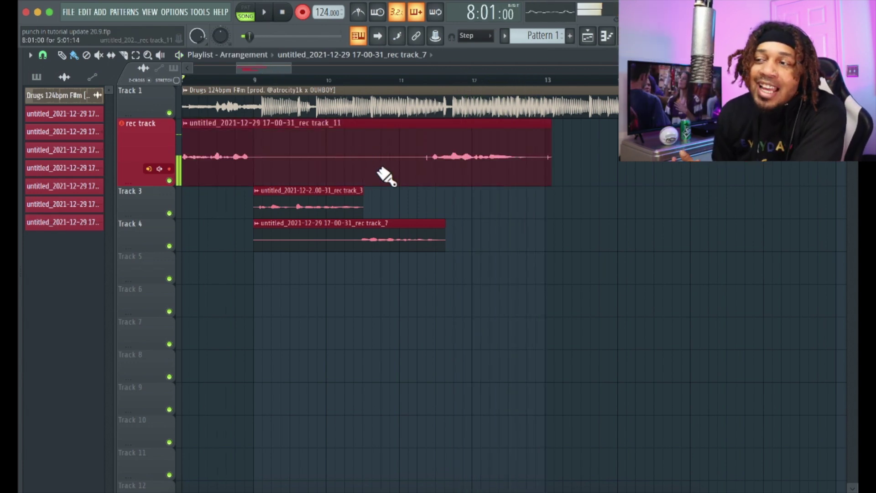
pyautogui.scroll(-3, 383, 157)
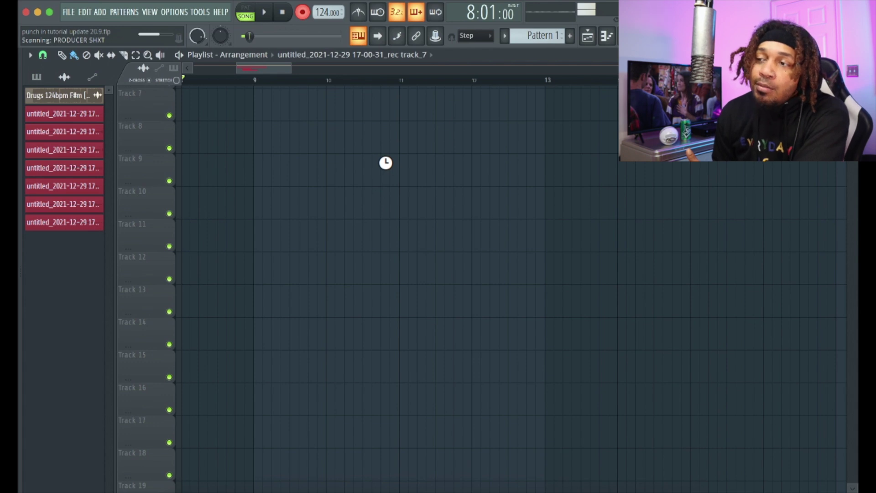
pyautogui.scroll(3, 388, 164)
# Try to move the third line's clip from rec track to Track 5 and undo the move.
pyautogui.moveTo(389, 142); pyautogui.dragTo(382, 248)
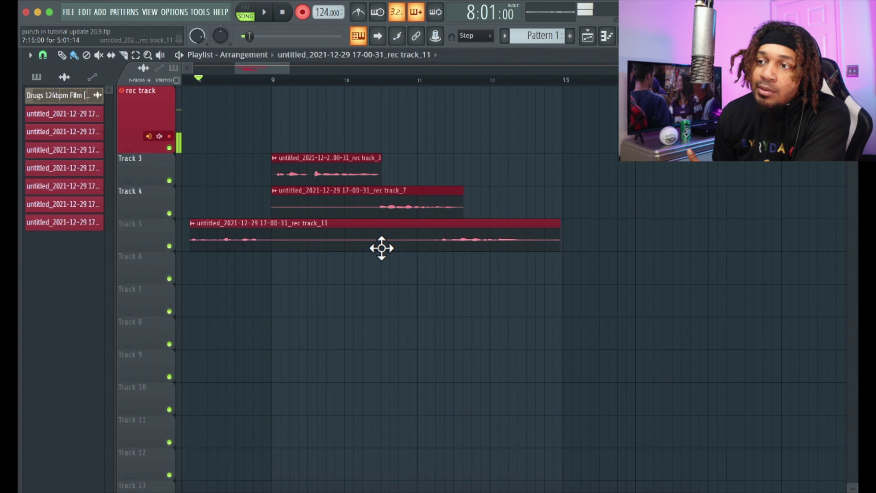
pyautogui.hscroll(-1, 385, 248)
pyautogui.hotkey('ctrl', 'z')
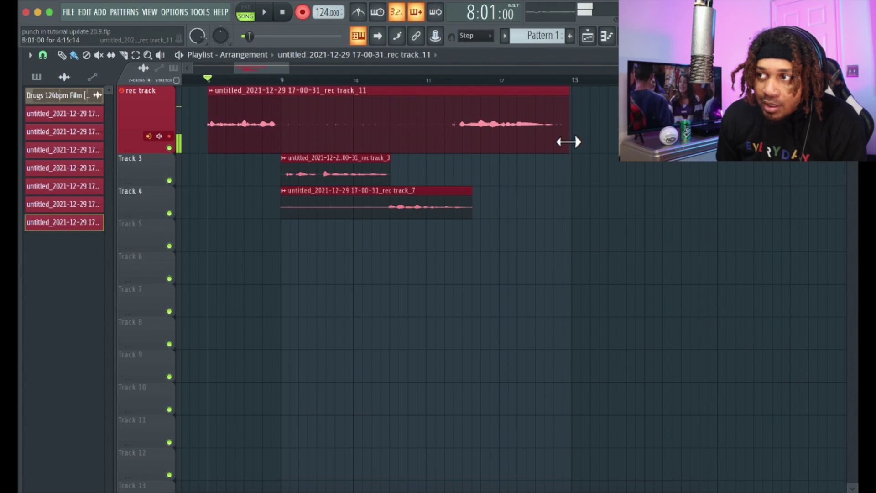
# Trim the end of the rec track clip to about bar 13.
pyautogui.moveTo(569, 142); pyautogui.dragTo(573, 142)
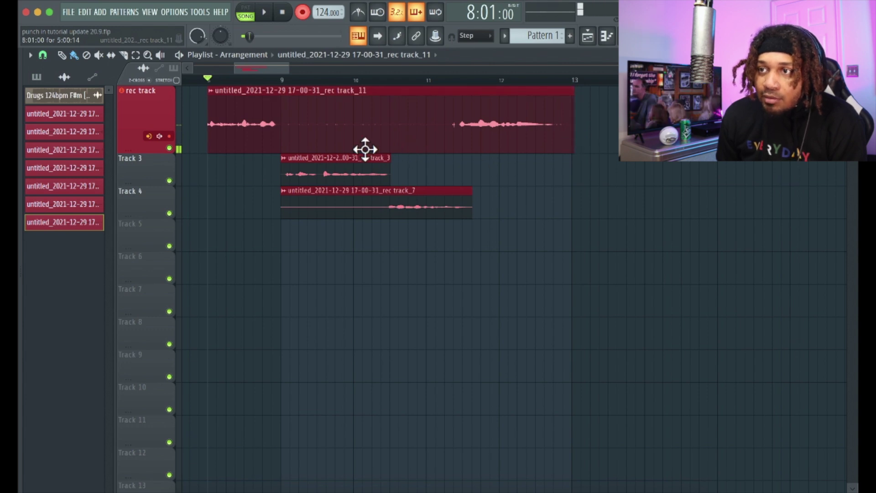
# Move the third line's clip from rec track to Track 5, then trim it to run from bar 9 to about 12:13.
pyautogui.moveTo(349, 147); pyautogui.dragTo(350, 248)
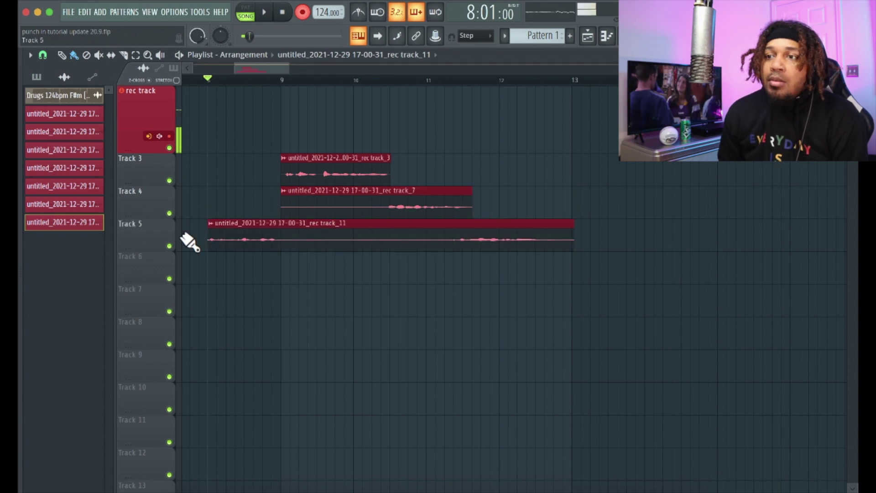
pyautogui.moveTo(205, 238); pyautogui.dragTo(281, 240)
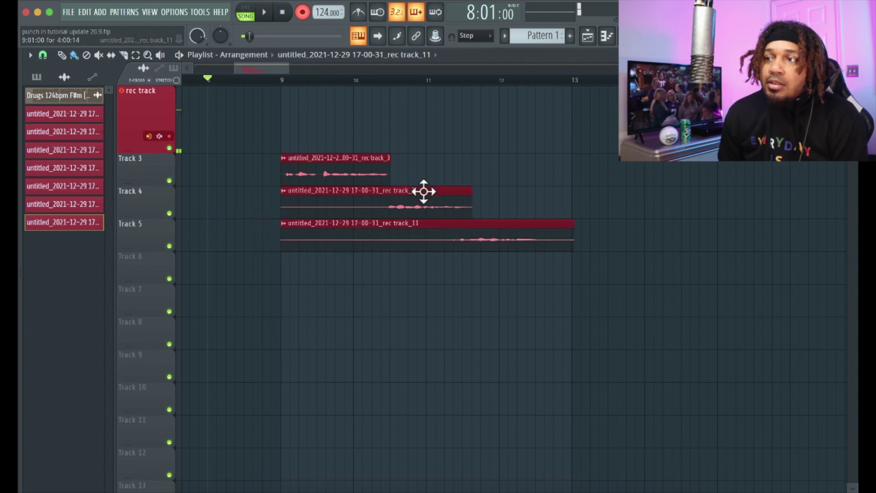
pyautogui.moveTo(571, 236)
pyautogui.mouseDown()
pyautogui.moveTo(549, 236)
pyautogui.moveTo(558, 245)
pyautogui.mouseUp()
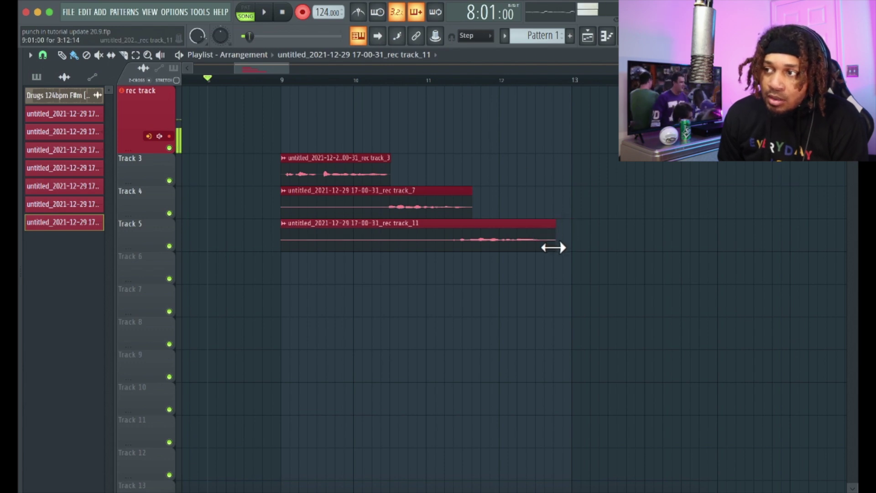
pyautogui.moveTo(290, 70); pyautogui.dragTo(261, 68)
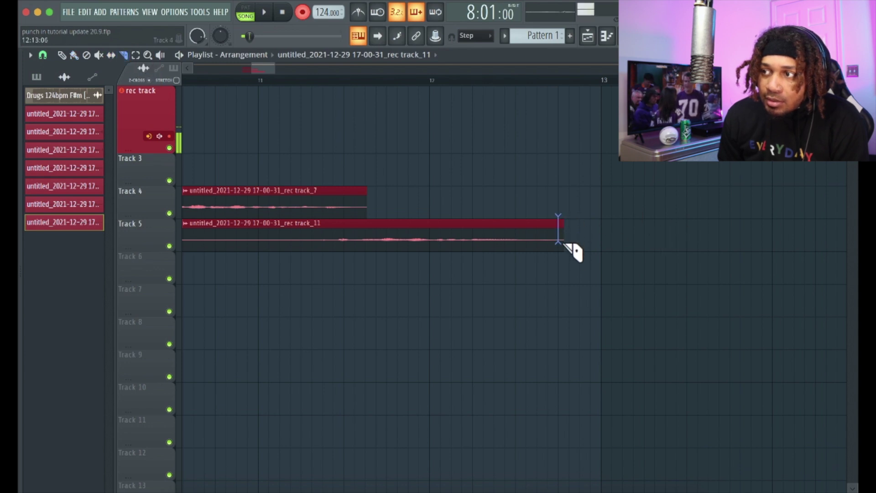
# Set the snap to 1/4 beat and record the fourth vocal line on rec track from 8:01:00 to past bar 14.
pyautogui.click(467, 36)
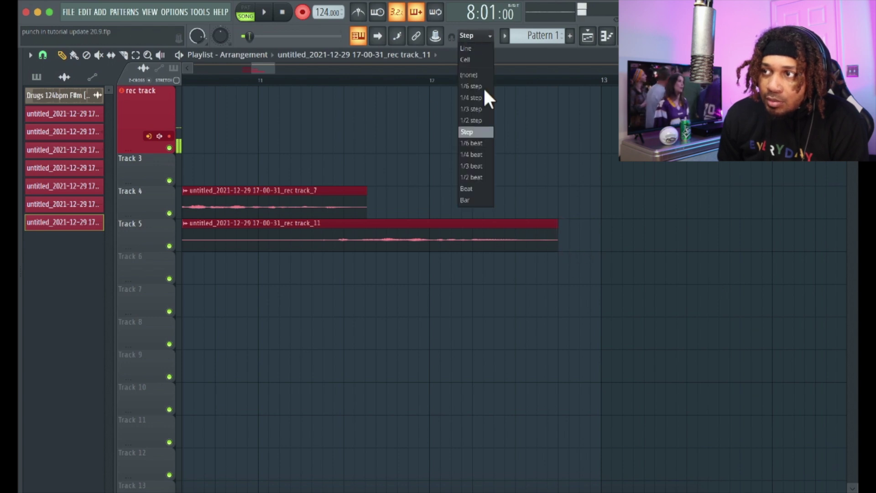
pyautogui.click(480, 153)
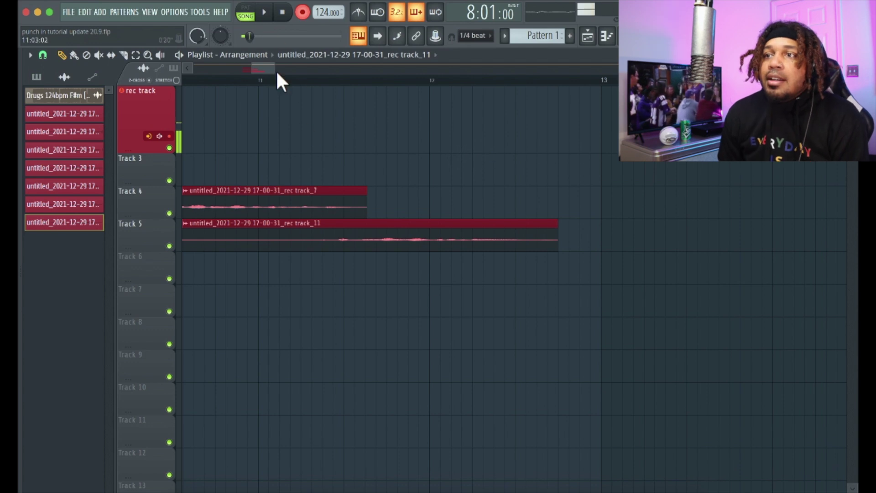
pyautogui.moveTo(267, 67)
pyautogui.mouseDown()
pyautogui.moveTo(298, 69)
pyautogui.moveTo(253, 69)
pyautogui.moveTo(262, 71)
pyautogui.mouseUp()
pyautogui.press('space')
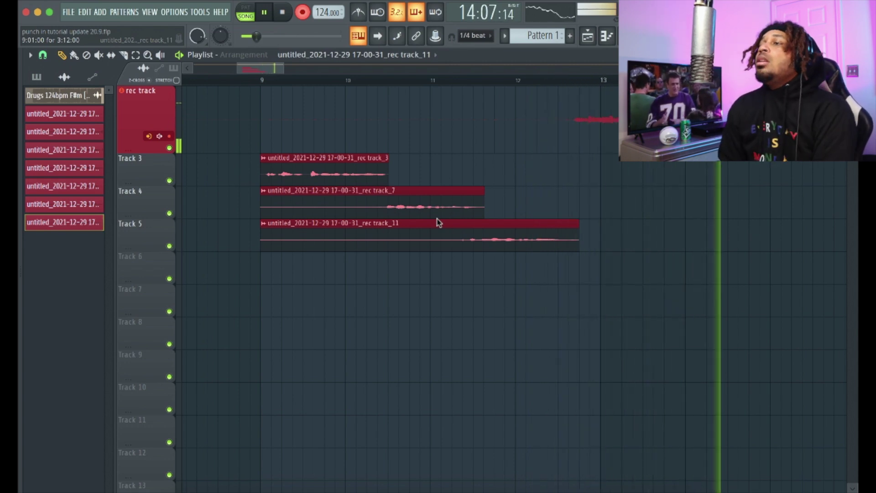
pyautogui.press('space')
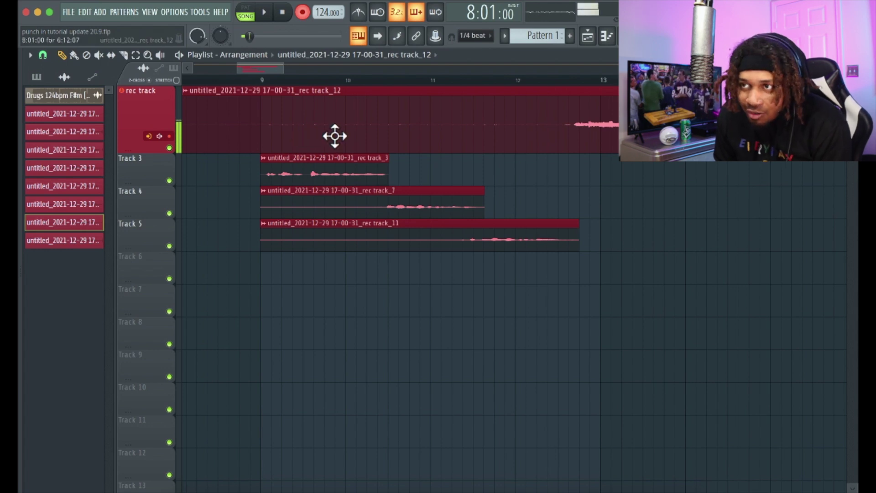
# Trim the start of the fourth line's clip to bar 9 and move the clip from rec track to Track 6.
pyautogui.hscroll(-2, 335, 136)
pyautogui.moveTo(243, 135); pyautogui.dragTo(312, 144)
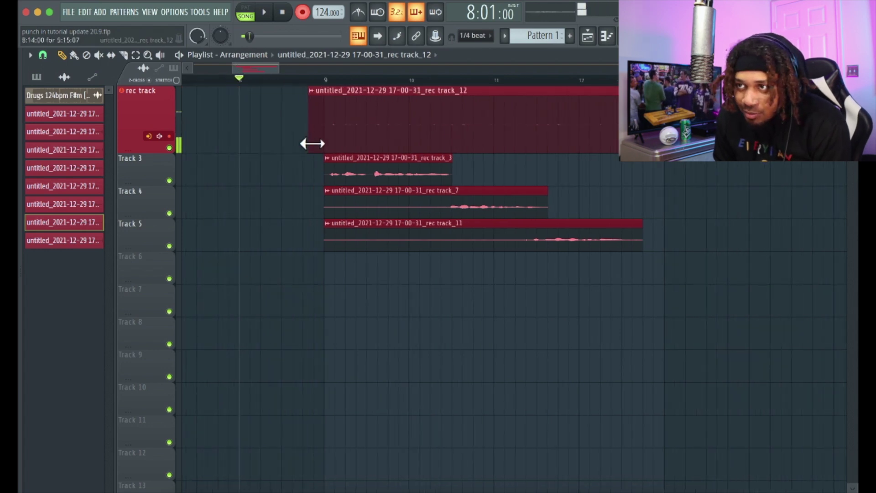
pyautogui.moveTo(380, 148); pyautogui.dragTo(368, 292)
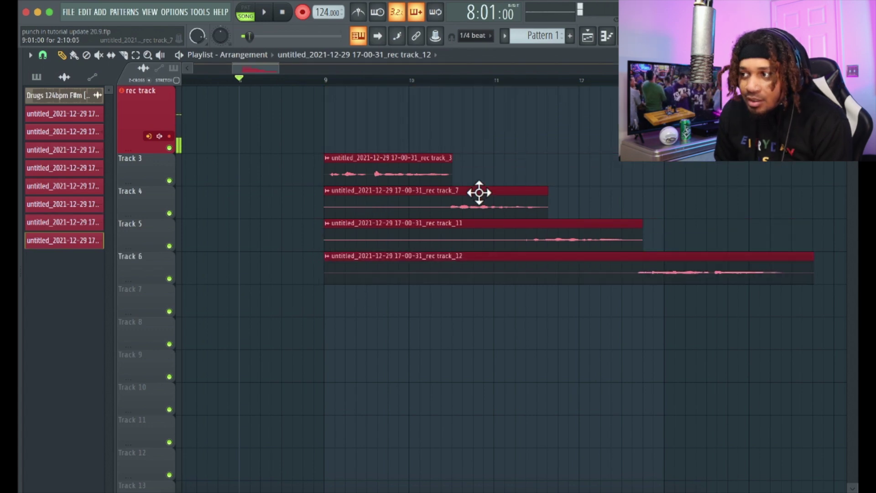
# Record three attempts at the fifth vocal line on rec track from 8:01:00 and remove each one.
pyautogui.press('space')
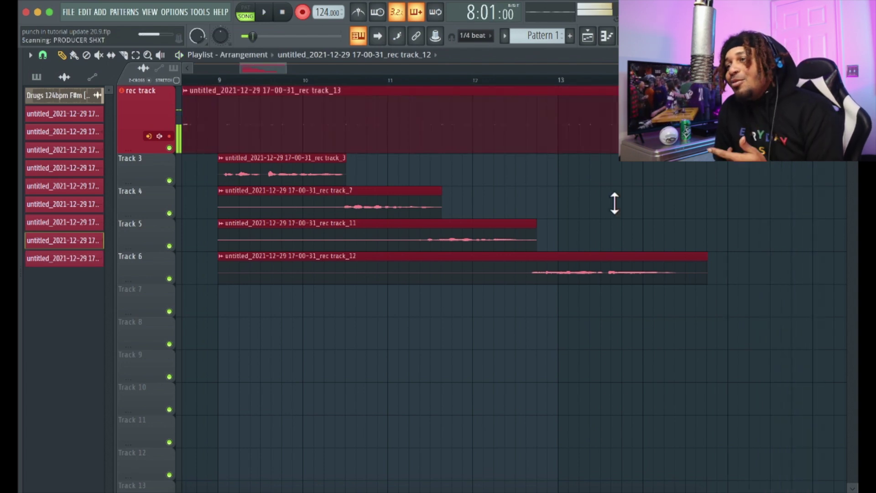
pyautogui.hotkey('ctrl', 'z')
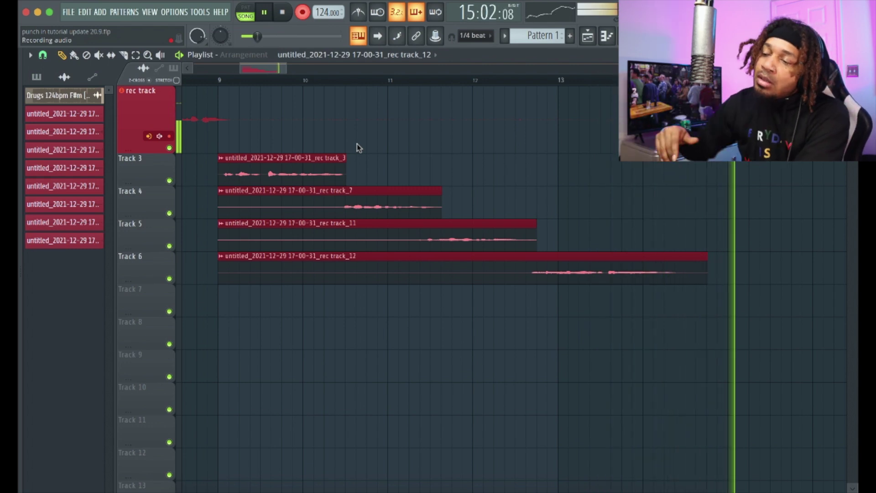
pyautogui.press('space')
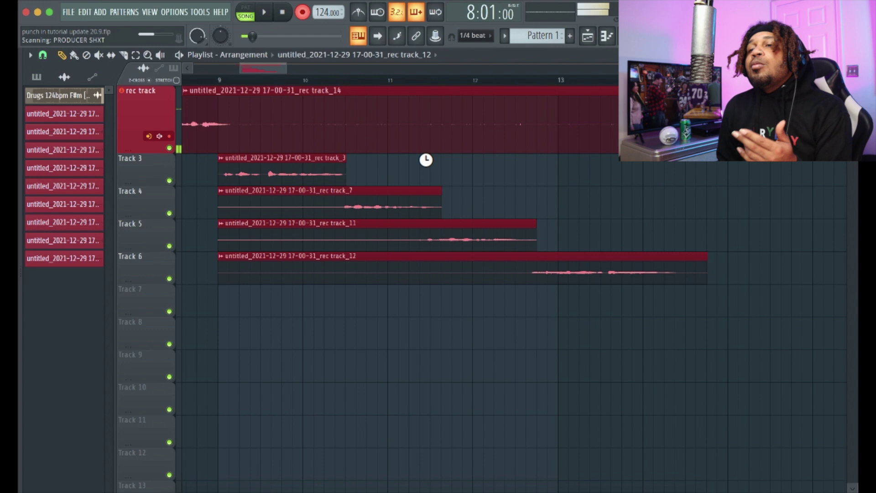
pyautogui.hotkey('ctrl', 'z')
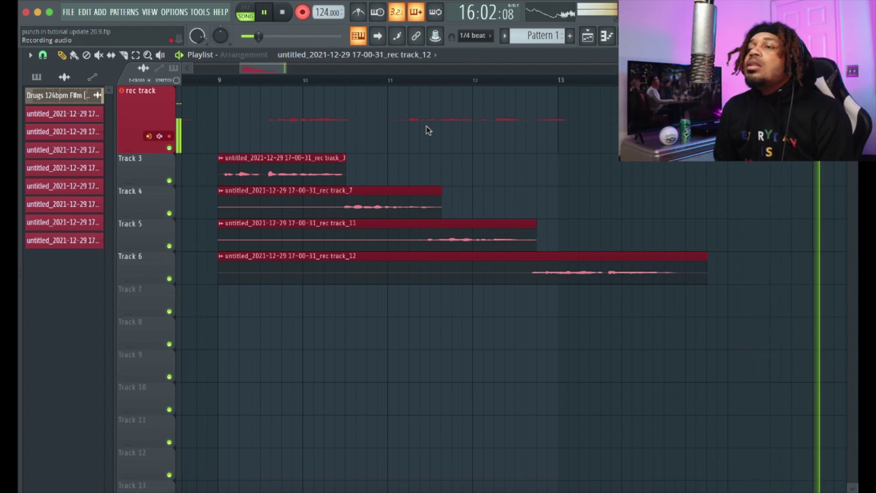
pyautogui.press('space')
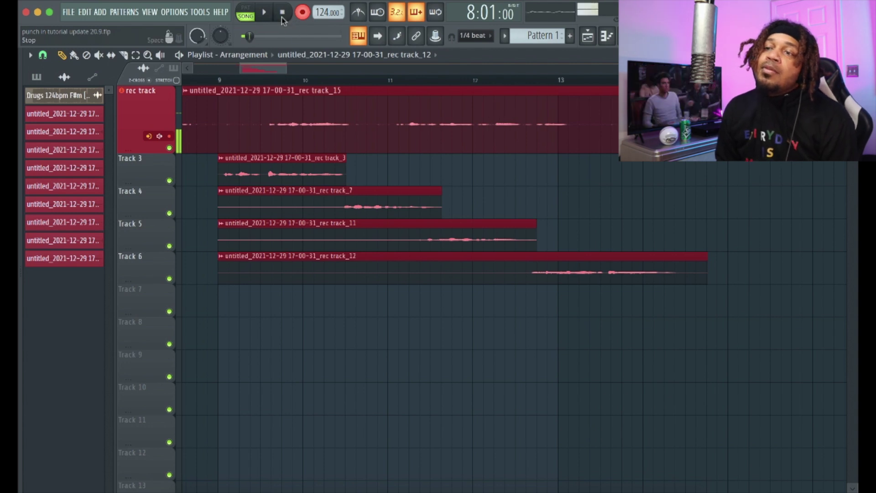
pyautogui.rightClick(307, 104)
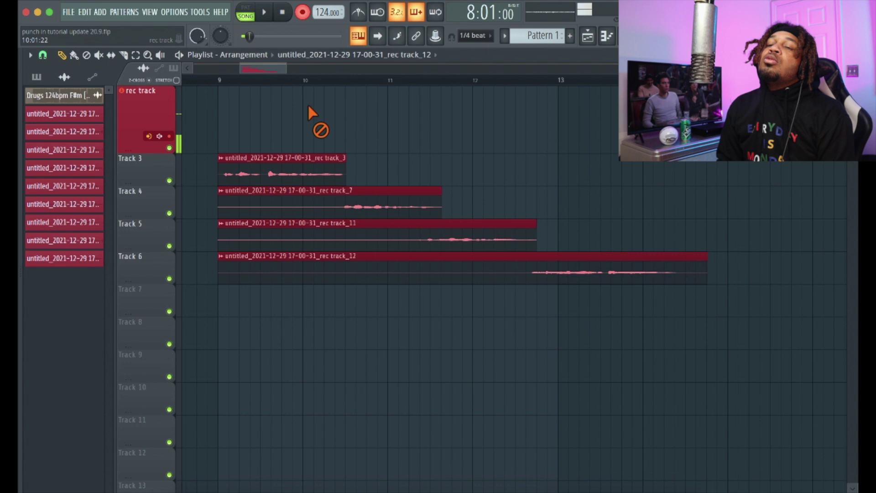
# Record the fifth vocal line on rec track from 8:01:00 to past bar 17.
pyautogui.press('space')
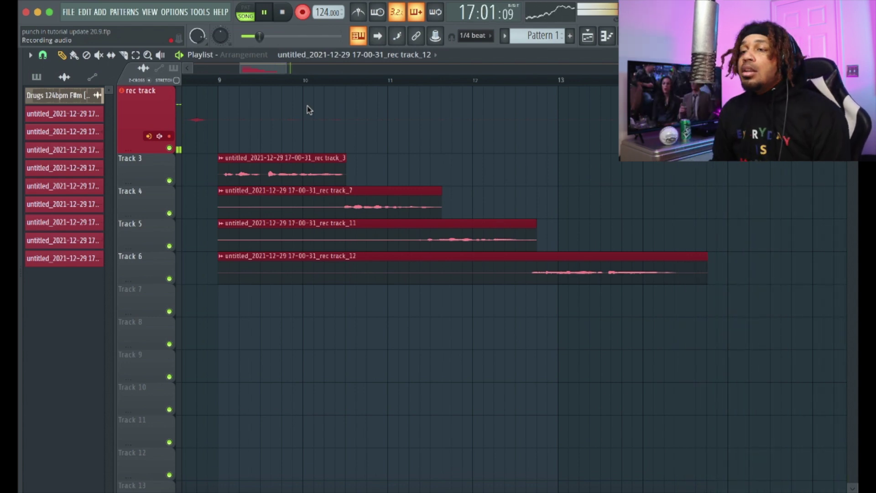
pyautogui.press('space')
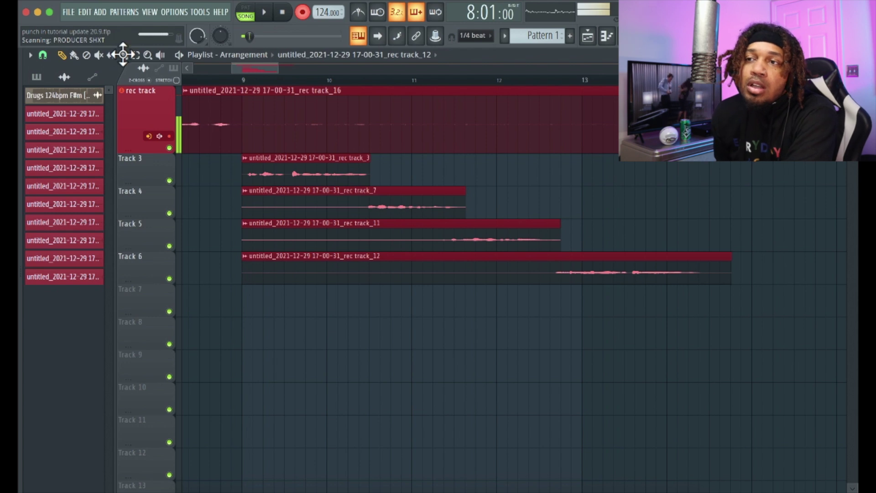
# Remove the fifth line's recording before bar 14, move the rest to Track 5, and trim the Track 6 clip's end to about 14:09.
pyautogui.hscroll(5, 429, 141)
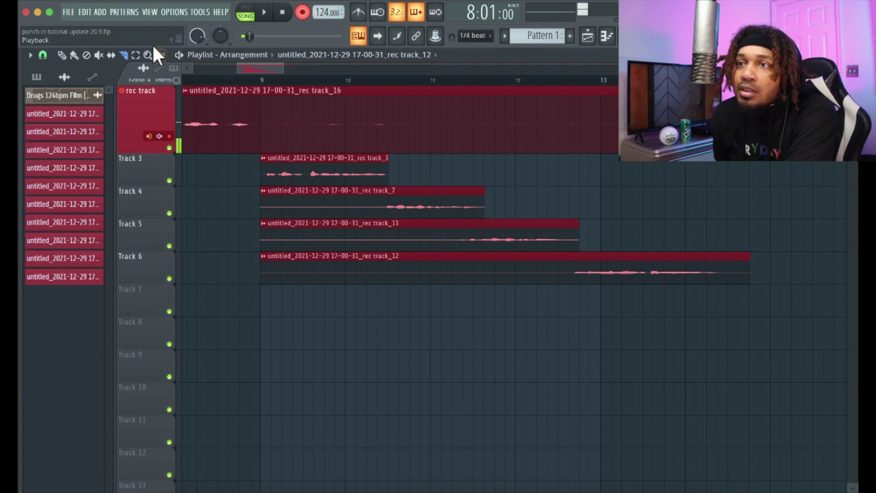
pyautogui.rightClick(517, 129)
pyautogui.moveTo(732, 181); pyautogui.dragTo(733, 248)
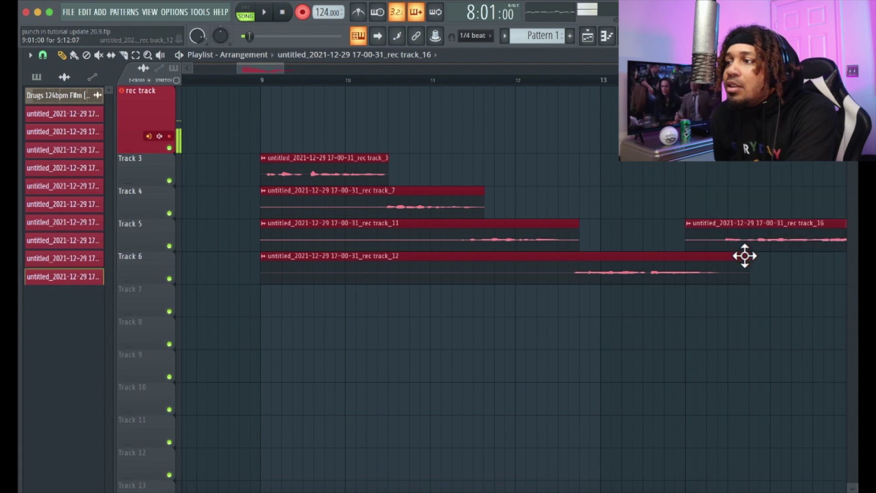
pyautogui.moveTo(748, 265); pyautogui.dragTo(734, 267)
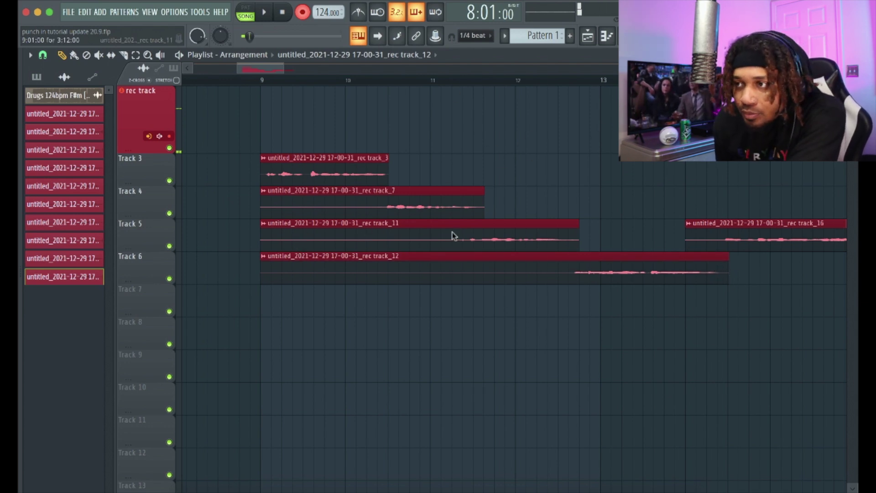
# Normalize the third line's clip on Track 5 and lower its channel volume.
pyautogui.doubleClick(485, 239)
pyautogui.hscroll(-1, 456, 219)
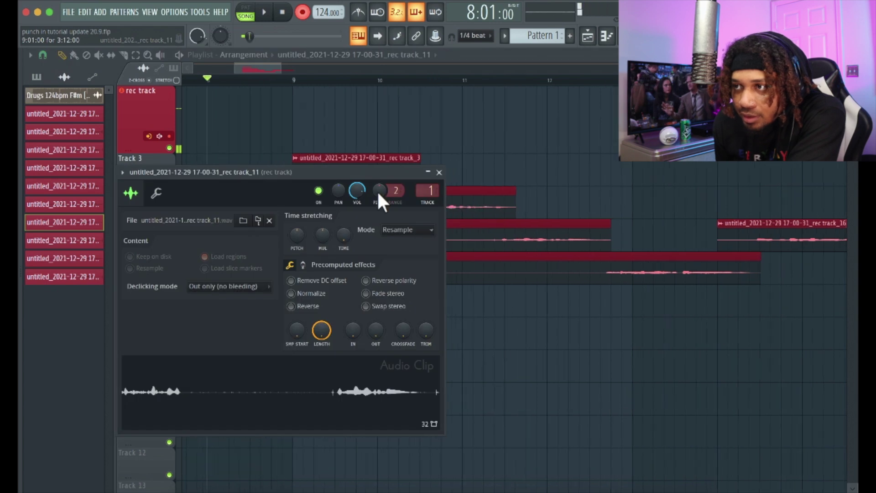
pyautogui.scroll(-2, 357, 191)
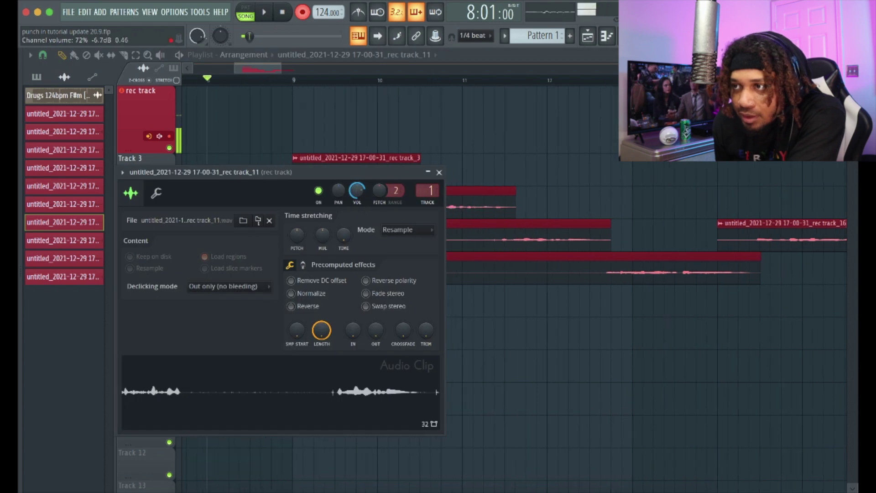
pyautogui.click(291, 293)
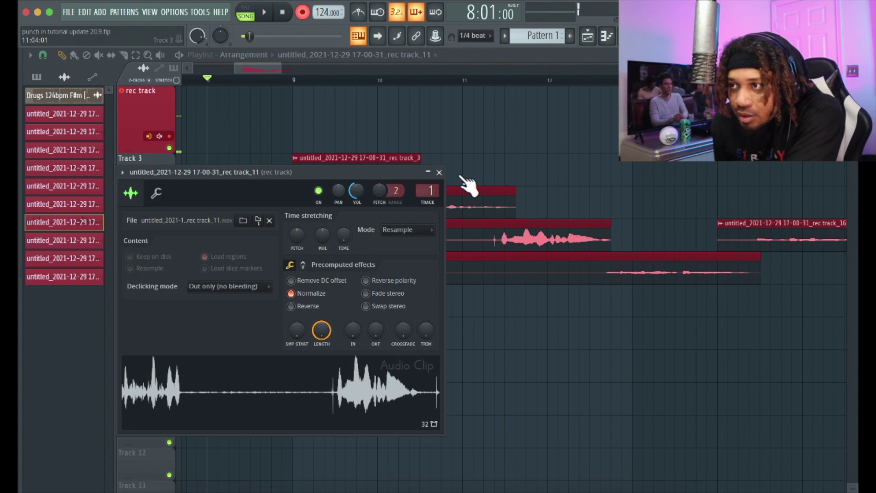
pyautogui.click(439, 172)
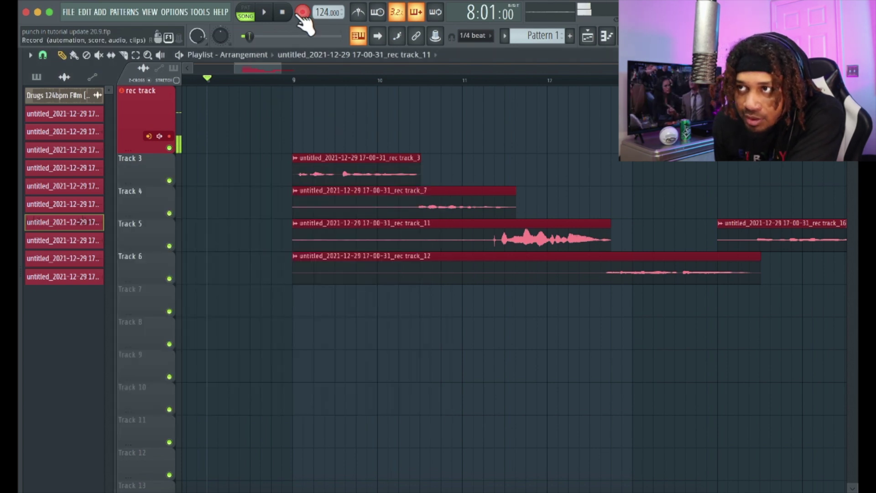
# During playback, try Normalize with a reduced volume on the Track 4 clip, then disable Normalize and set the volume to 68%.
pyautogui.press('space')
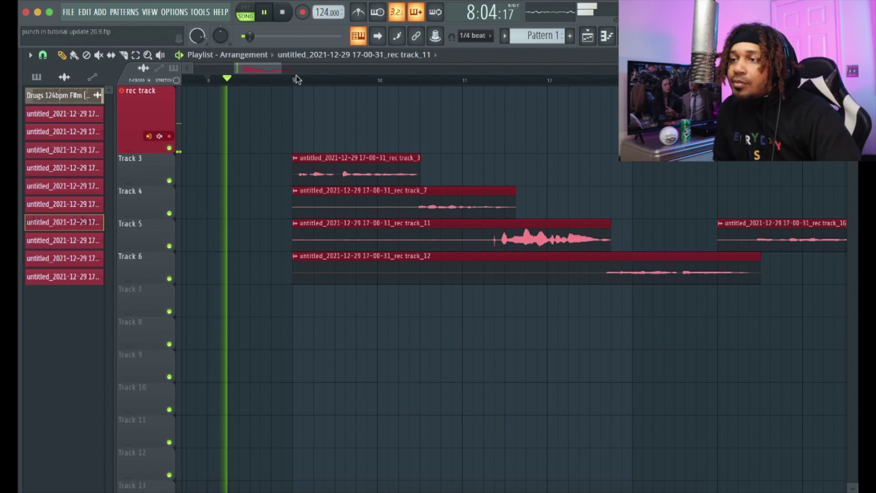
pyautogui.doubleClick(404, 204)
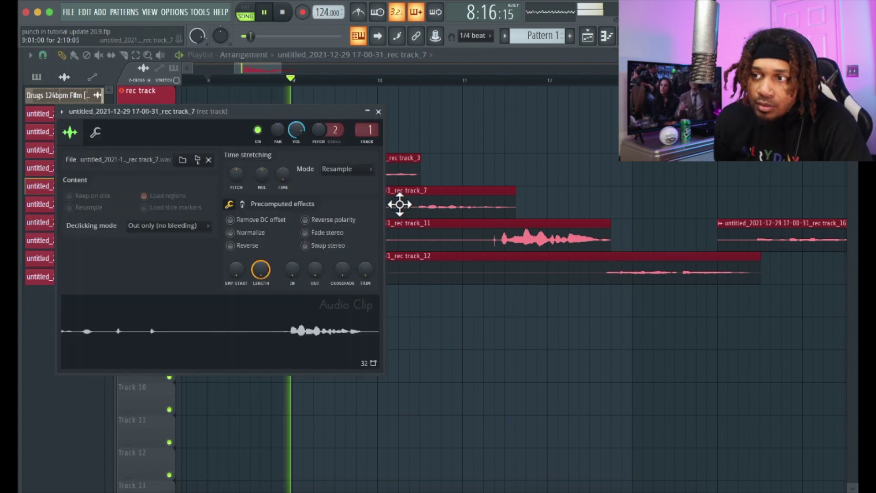
pyautogui.click(230, 233)
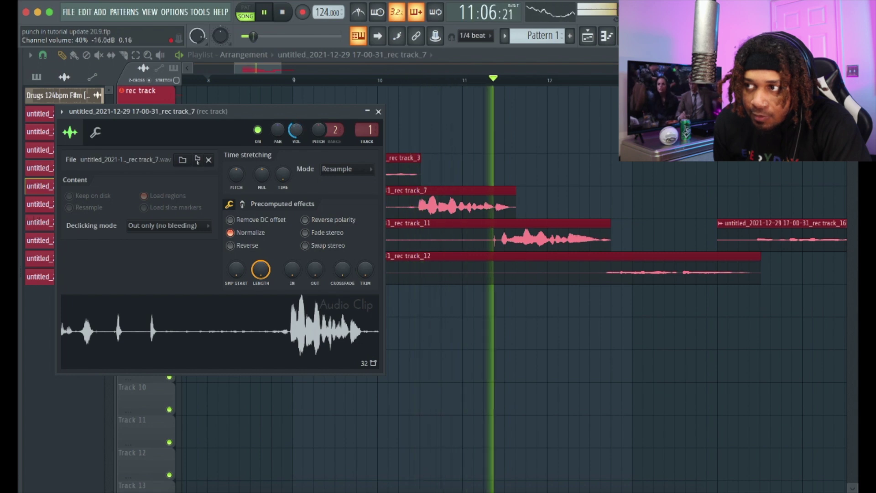
pyautogui.moveTo(296, 130); pyautogui.dragTo(296, 141)
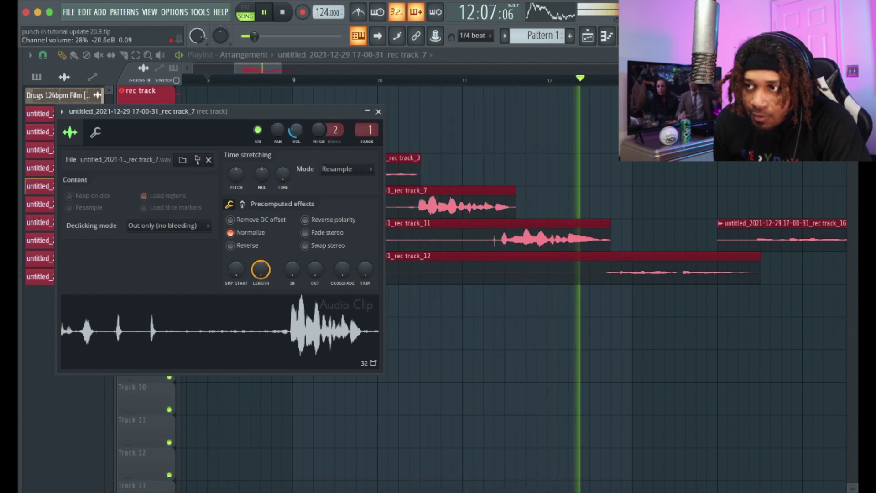
pyautogui.moveTo(298, 137); pyautogui.dragTo(298, 133)
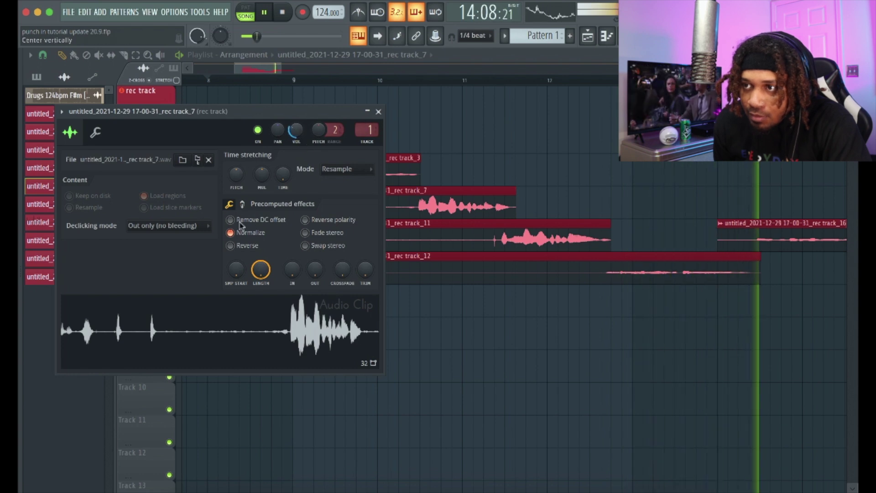
pyautogui.click(231, 233)
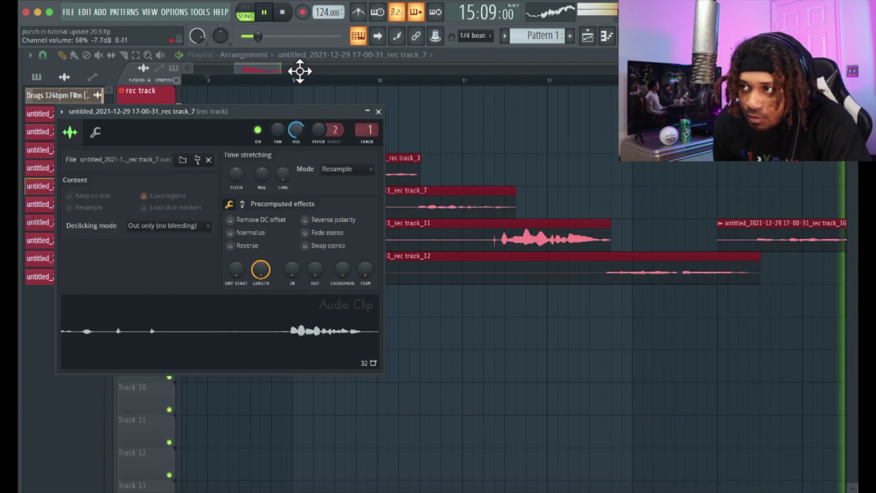
# Turn off Normalize for the third line's clip on Track 5 and set its channel volume to 81%.
pyautogui.click(498, 233)
pyautogui.doubleClick(553, 227)
pyautogui.click(523, 232)
pyautogui.click(523, 231)
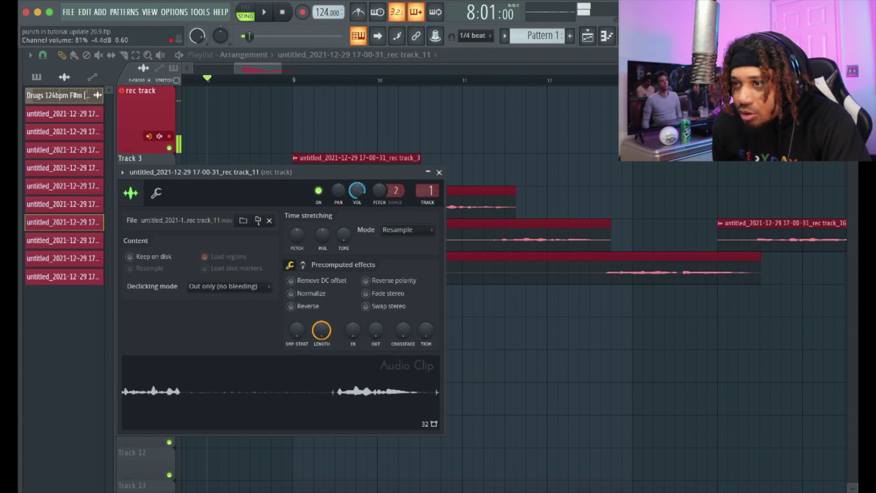
# Play the song from just before bar 9 and set the Track 4 clip's channel volume to 80%.
pyautogui.click(277, 78)
pyautogui.press('space')
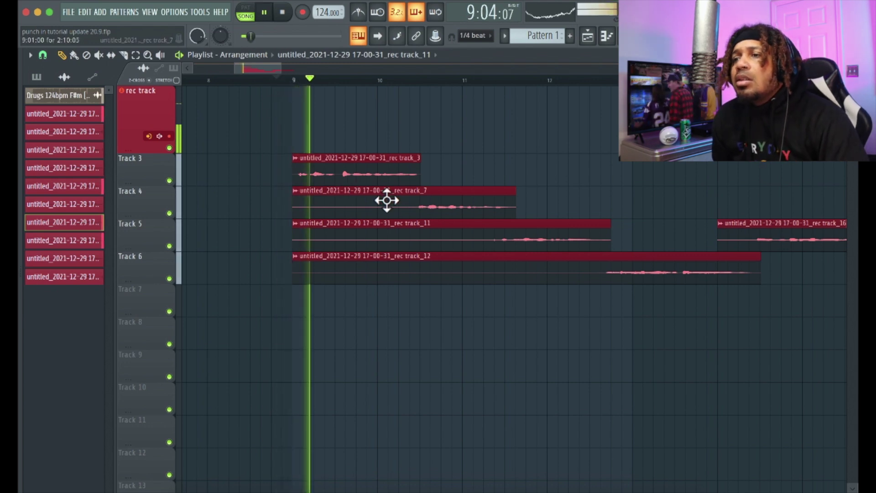
pyautogui.doubleClick(441, 208)
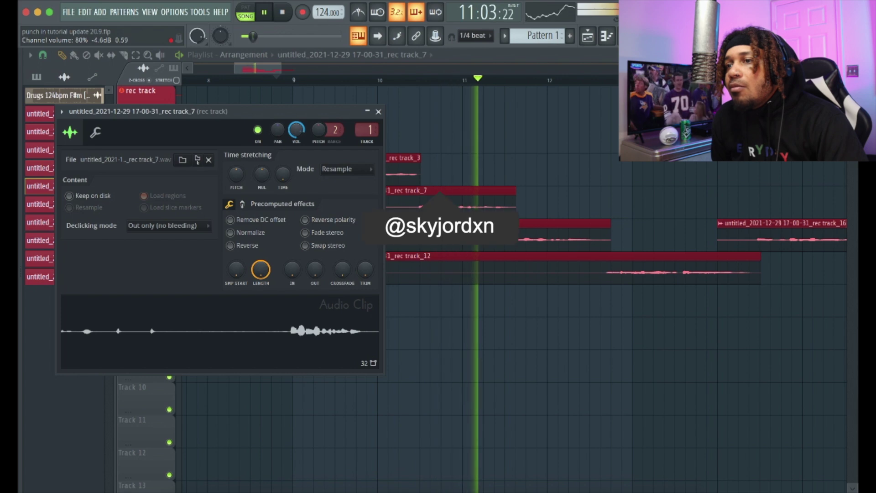
pyautogui.click(378, 112)
# Check the channel settings of the Track 6 clip and the last Track 5 clip during playback, then stop the song.
pyautogui.doubleClick(630, 274)
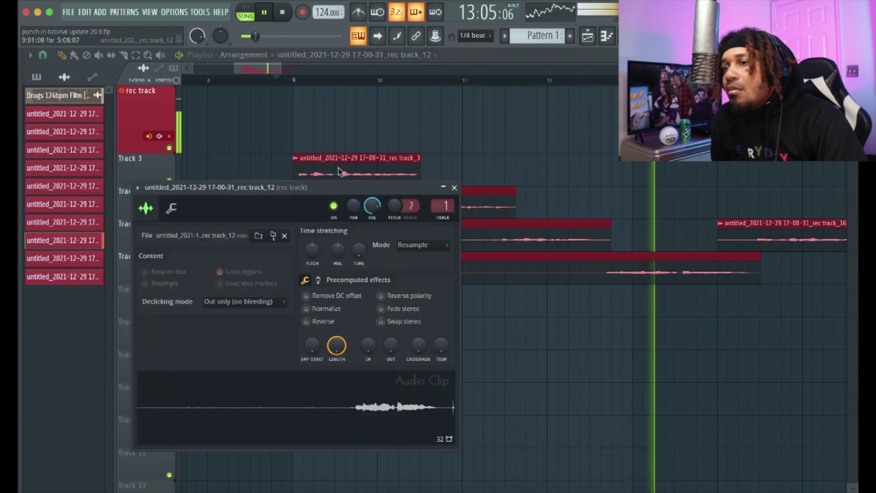
pyautogui.click(454, 187)
pyautogui.doubleClick(752, 237)
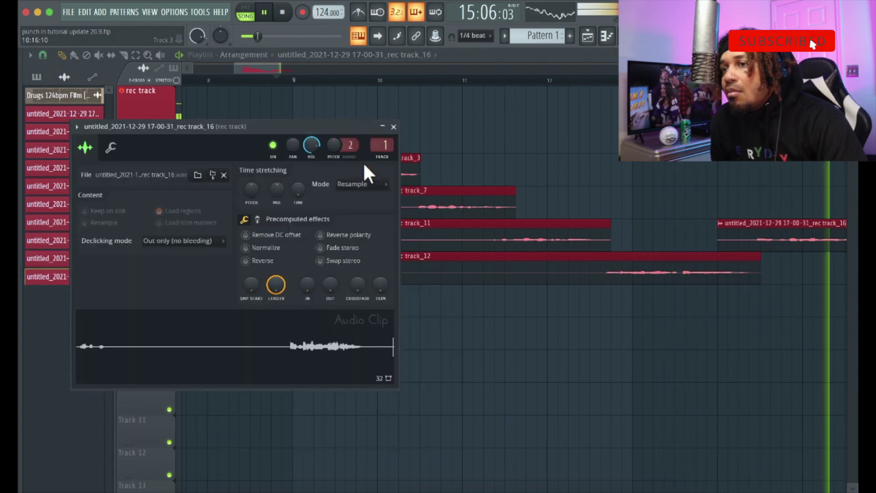
pyautogui.click(393, 127)
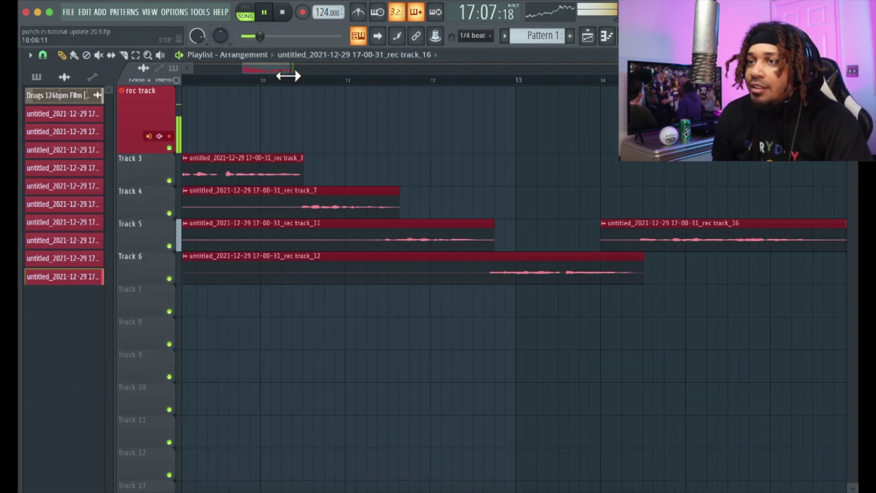
pyautogui.moveTo(285, 70); pyautogui.dragTo(330, 70)
pyautogui.press('space')
# Trim the end of the last clip on Track 5 to bar 17 and save the project.
pyautogui.moveTo(568, 229); pyautogui.dragTo(553, 229)
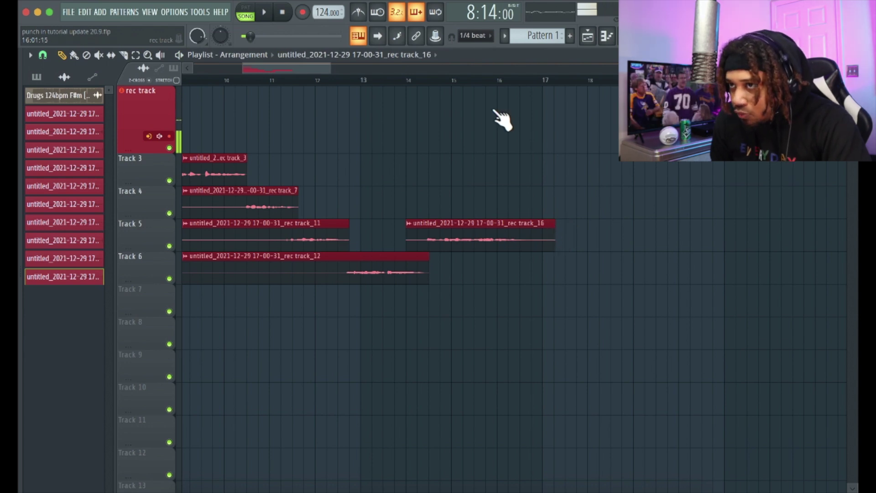
pyautogui.moveTo(331, 70); pyautogui.dragTo(301, 70)
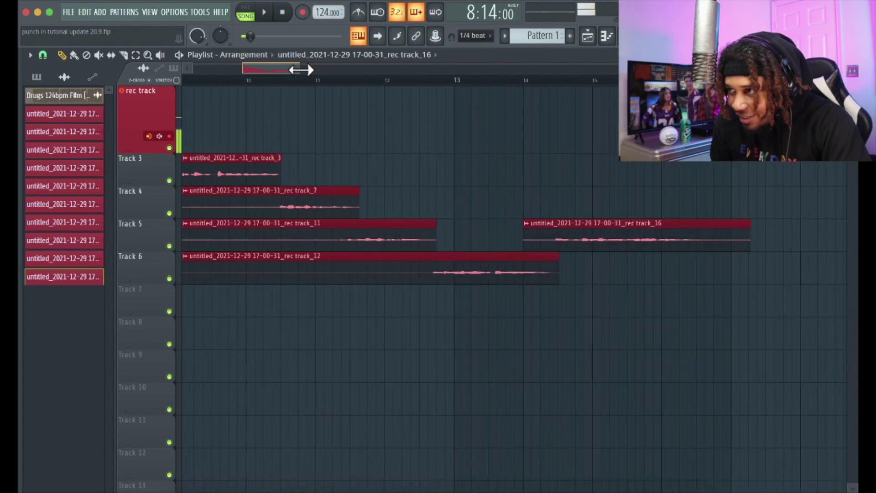
pyautogui.moveTo(755, 240); pyautogui.dragTo(736, 245)
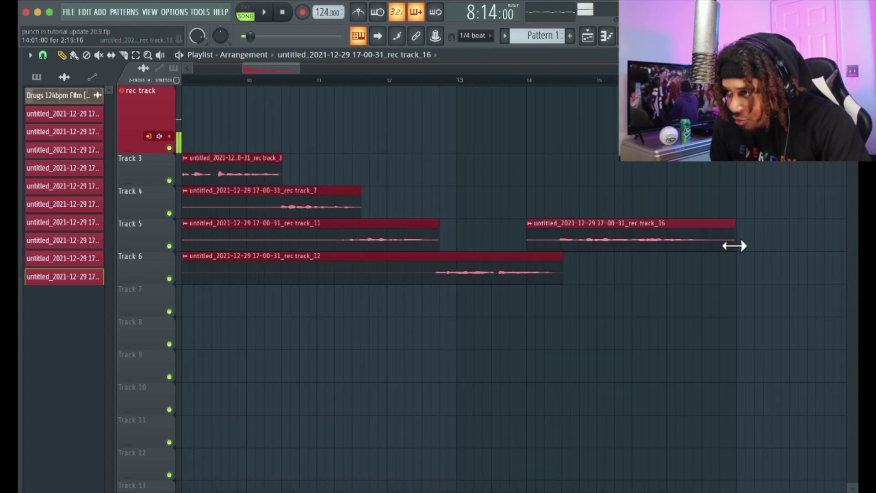
pyautogui.moveTo(301, 68); pyautogui.dragTo(282, 70)
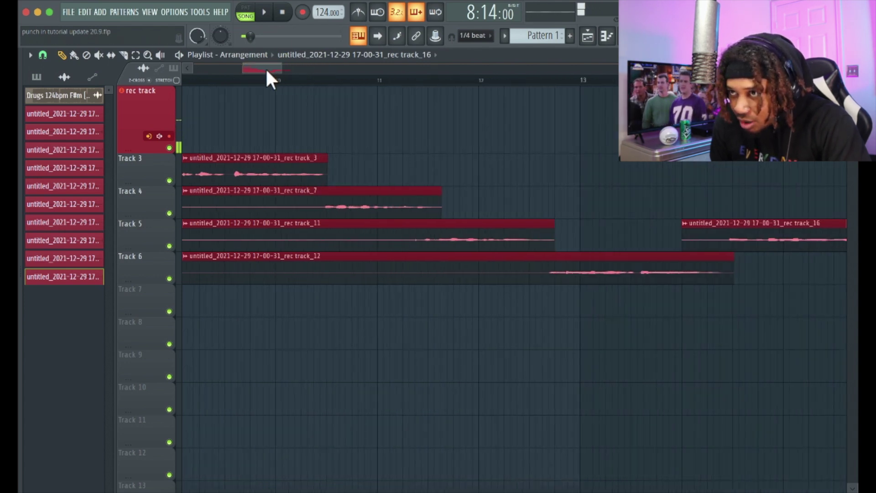
pyautogui.click(294, 67)
pyautogui.moveTo(473, 244); pyautogui.dragTo(487, 248)
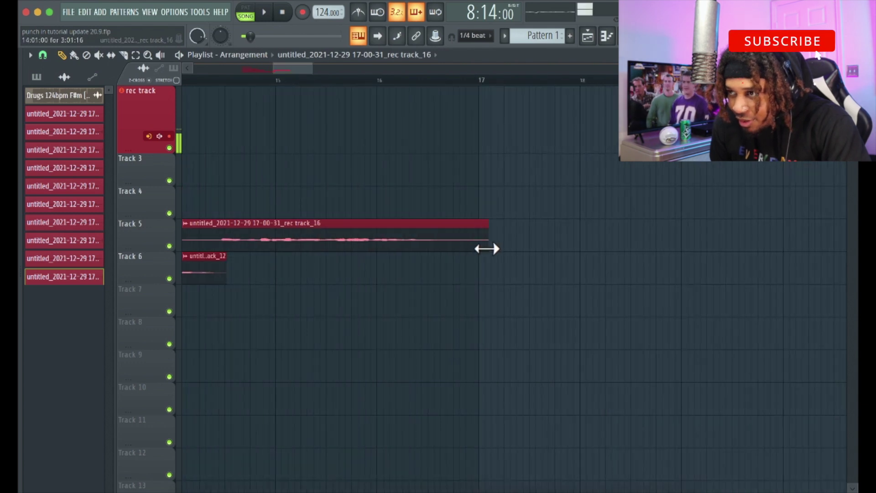
pyautogui.hotkey('ctrl', 's')
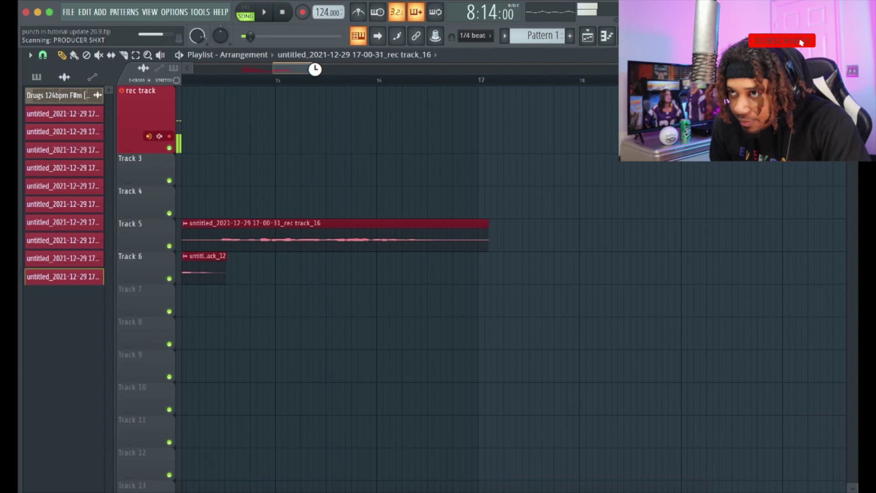
pyautogui.moveTo(318, 68); pyautogui.dragTo(305, 69)
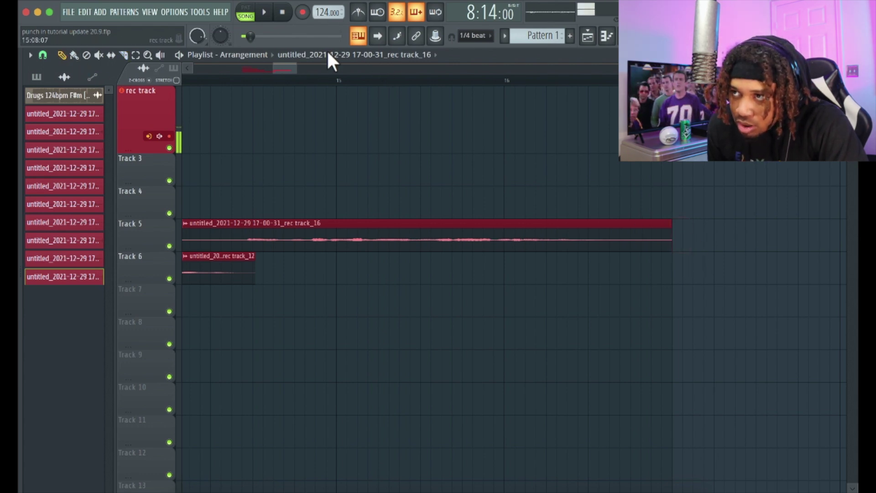
pyautogui.moveTo(294, 66)
pyautogui.mouseDown()
pyautogui.moveTo(406, 69)
pyautogui.moveTo(287, 69)
pyautogui.mouseUp()
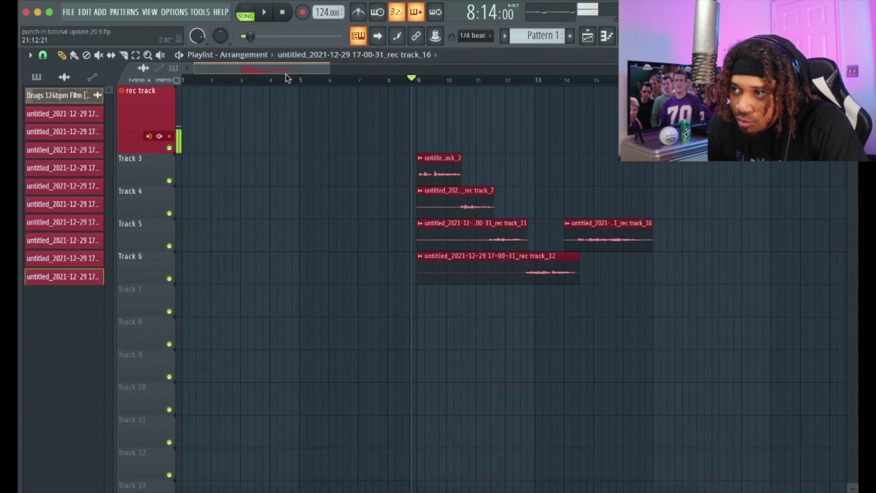
# Set the song position to just before bar 8.
pyautogui.scroll(1, 525, 125)
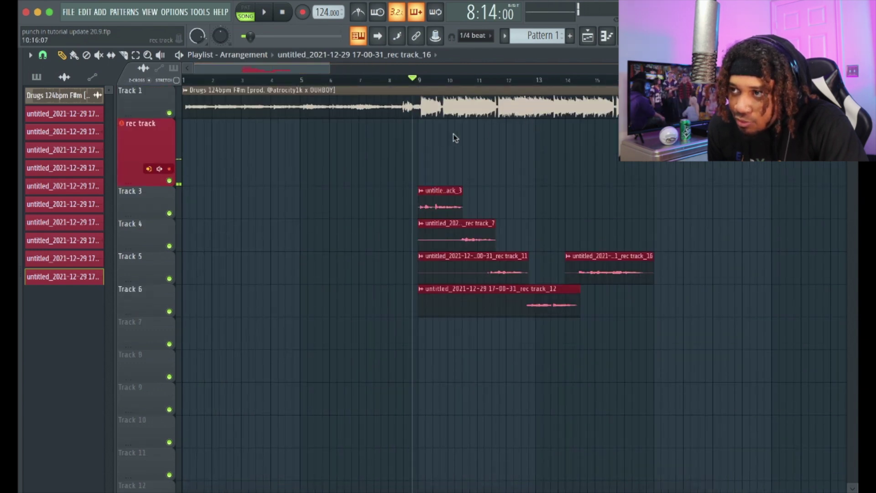
pyautogui.click(385, 79)
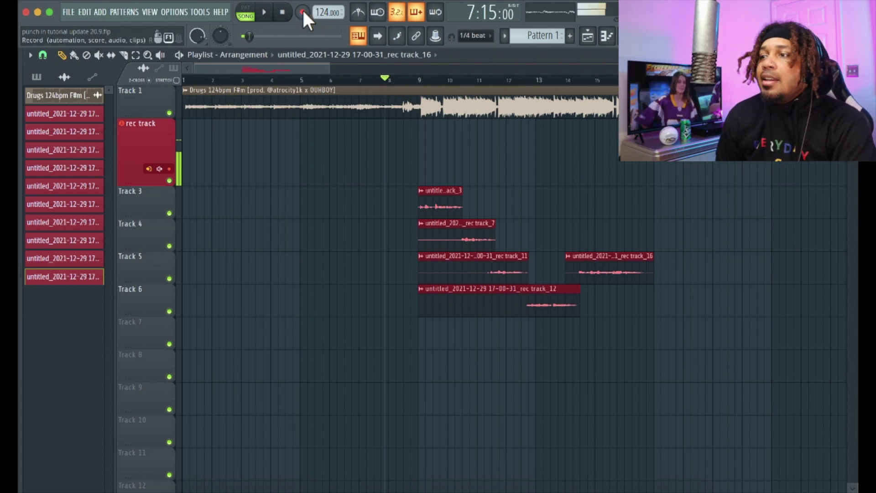
pyautogui.scroll(-2, 596, 189)
pyautogui.scroll(1, 596, 188)
pyautogui.scroll(1, 596, 189)
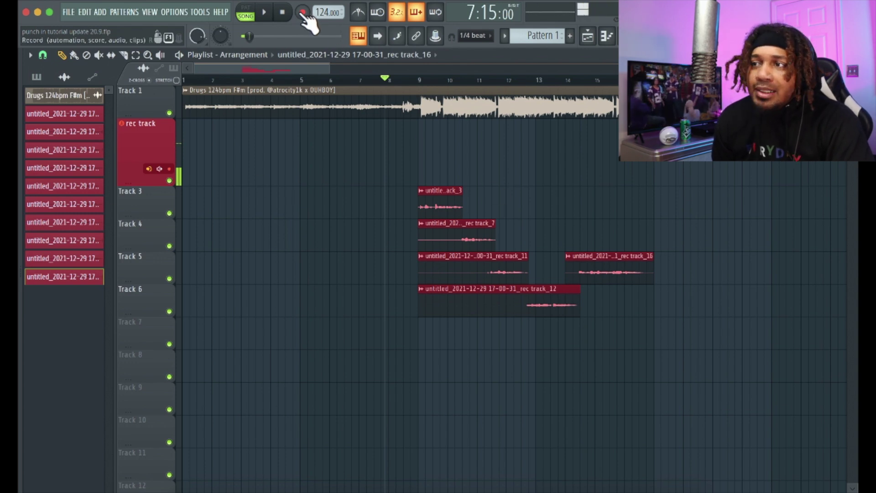
# Arm recording and check the rec track's channel in the mixer.
pyautogui.click(587, 36)
pyautogui.press('F9')
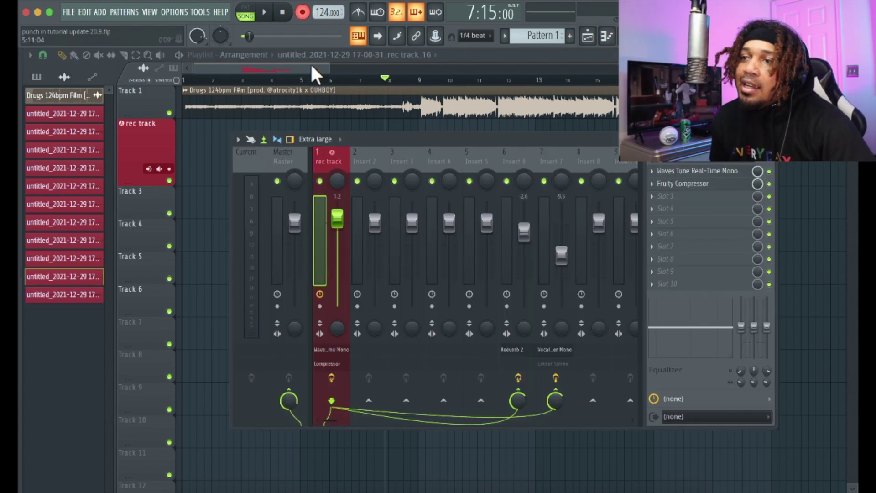
pyautogui.press('F9')
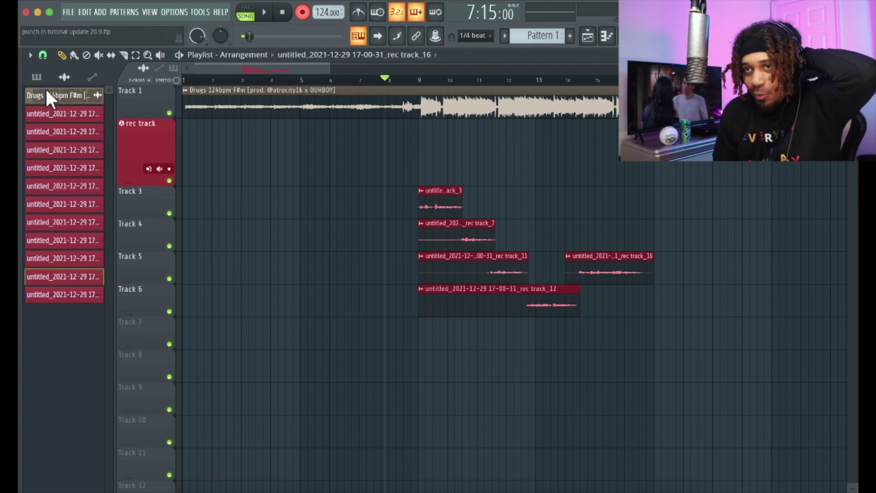
# Select all unused audio clips in the project and delete them.
pyautogui.click(64, 76)
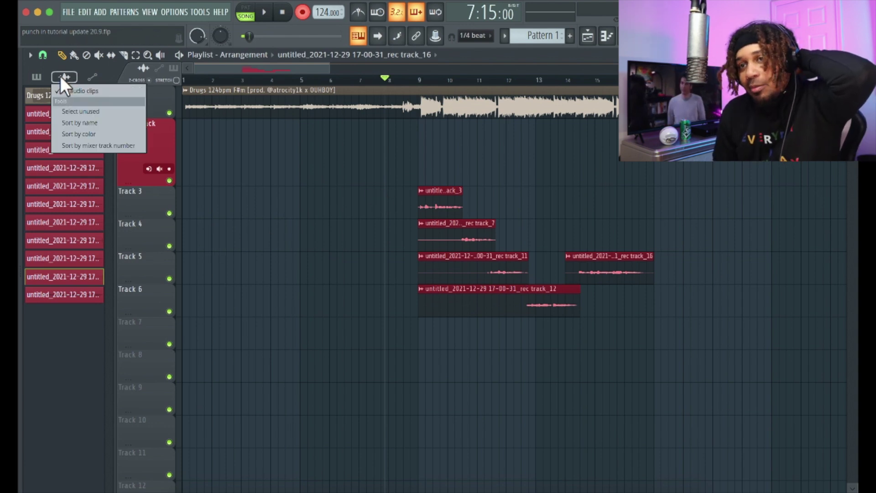
pyautogui.click(64, 109)
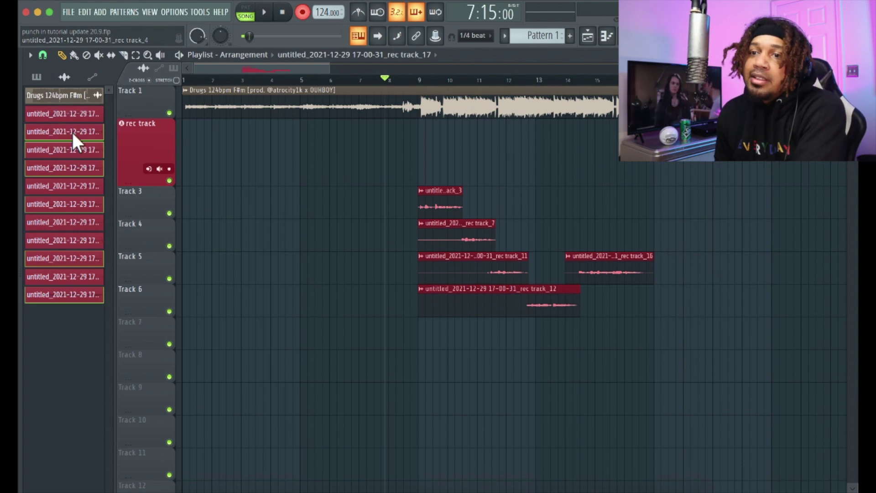
pyautogui.rightClick(72, 133)
pyautogui.click(126, 266)
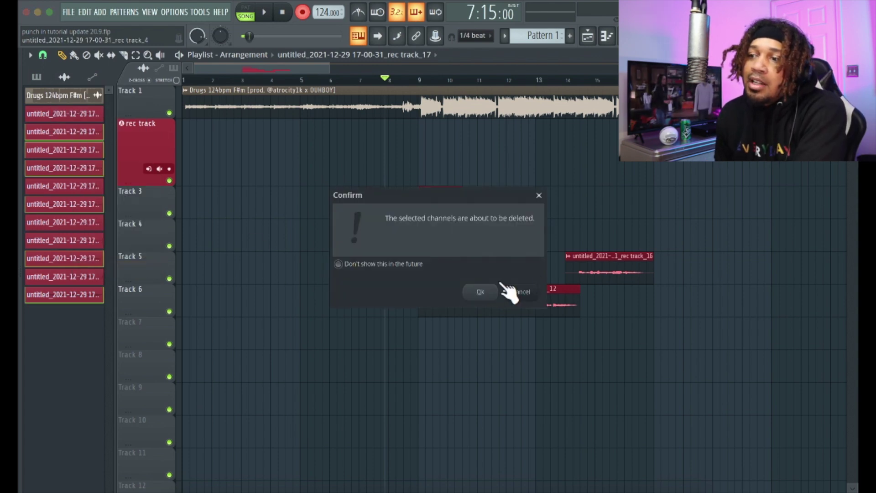
pyautogui.click(484, 290)
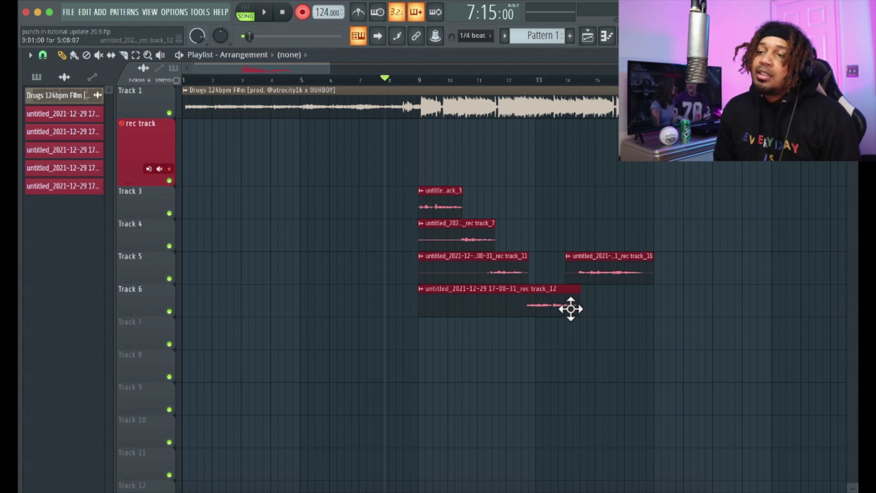
# Record one continuous vocal take on the rec track from just before bar 8 to just past bar 17.
pyautogui.press('space')
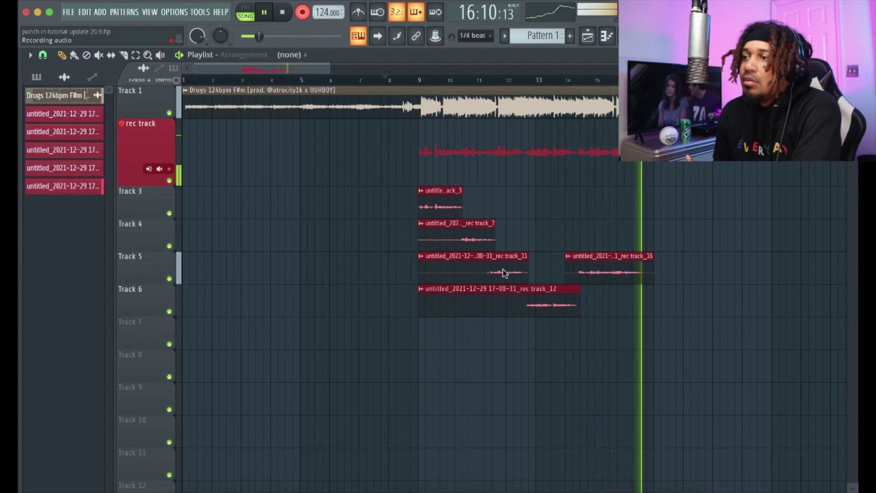
pyautogui.press('space')
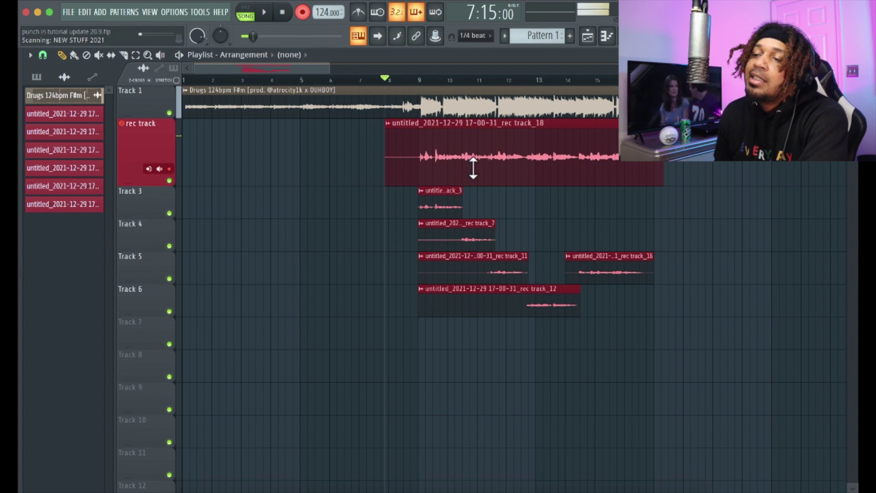
pyautogui.scroll(-3, 476, 173)
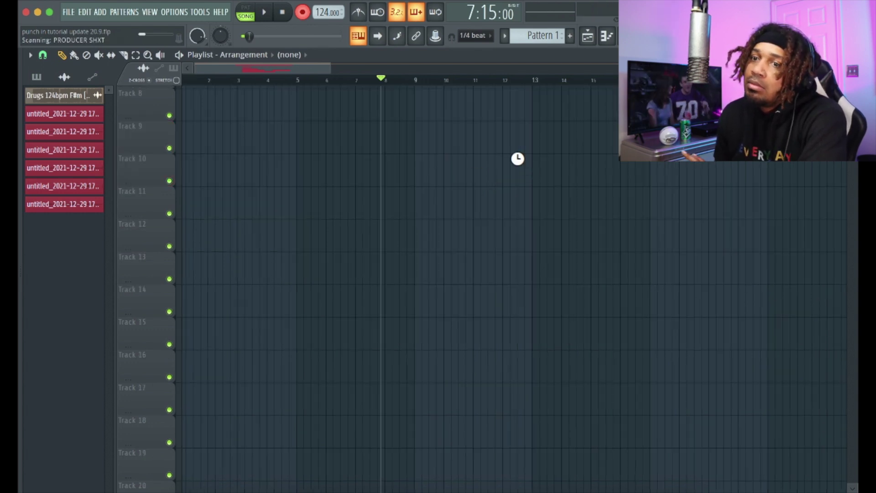
pyautogui.scroll(3, 527, 168)
# Try to move the new full take from the rec track onto a track below.
pyautogui.moveTo(509, 182); pyautogui.dragTo(507, 310)
pyautogui.hotkey('ctrl', 'z')
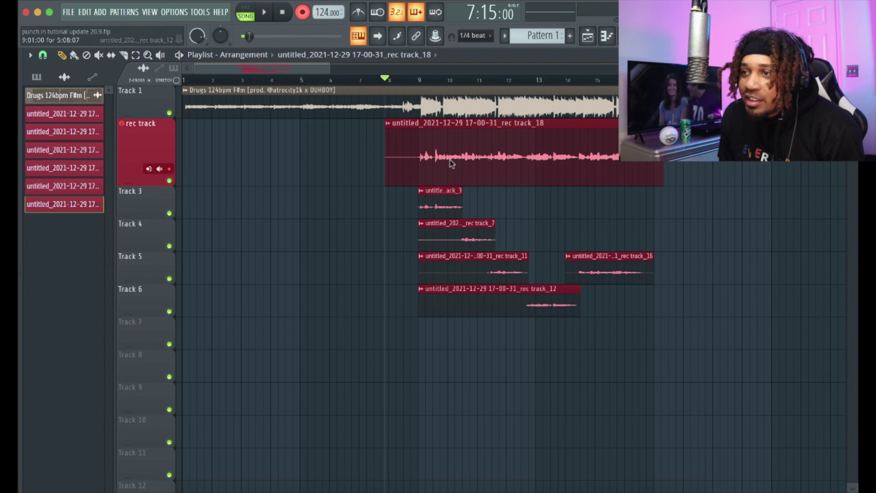
pyautogui.scroll(-2, 506, 189)
pyautogui.scroll(2, 470, 175)
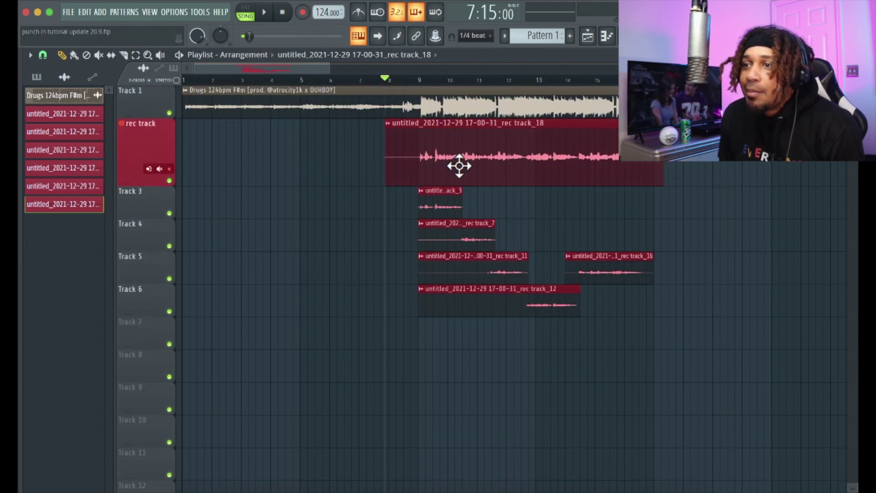
pyautogui.moveTo(475, 184); pyautogui.dragTo(487, 245)
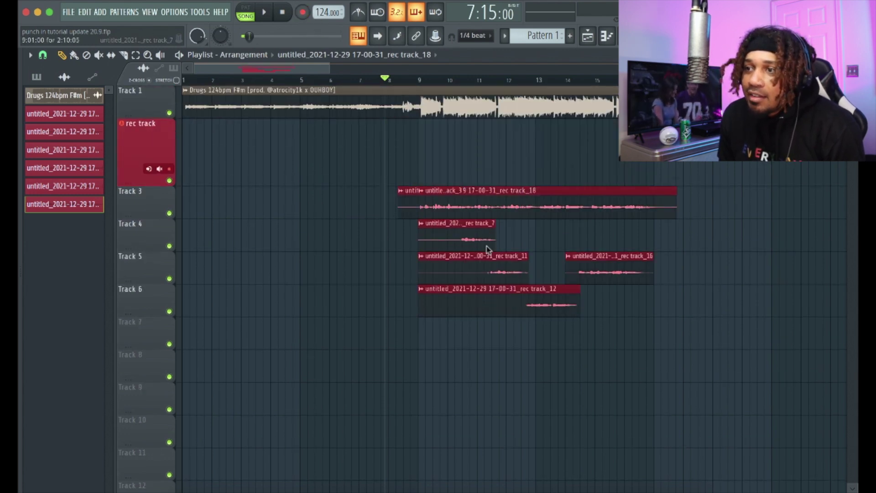
pyautogui.hotkey('ctrl', 'z')
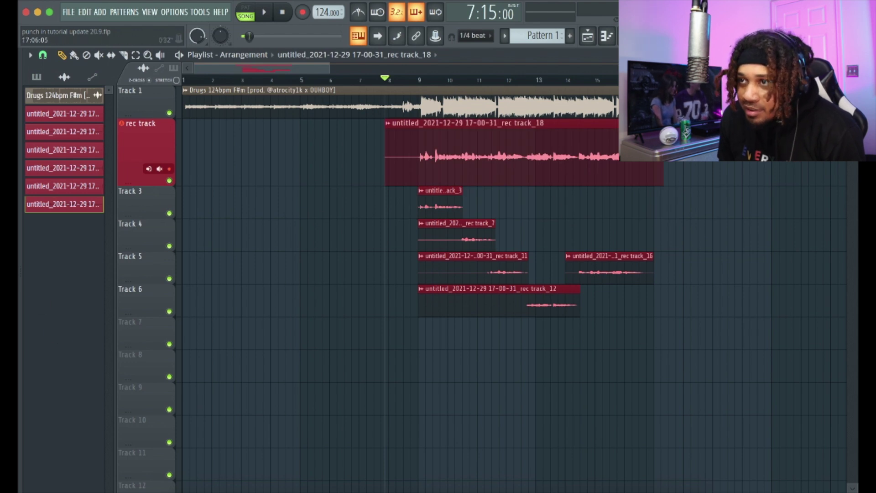
# Trim the start of the full take to bar 8 and move the clip down to Track 7.
pyautogui.moveTo(301, 74); pyautogui.dragTo(245, 75)
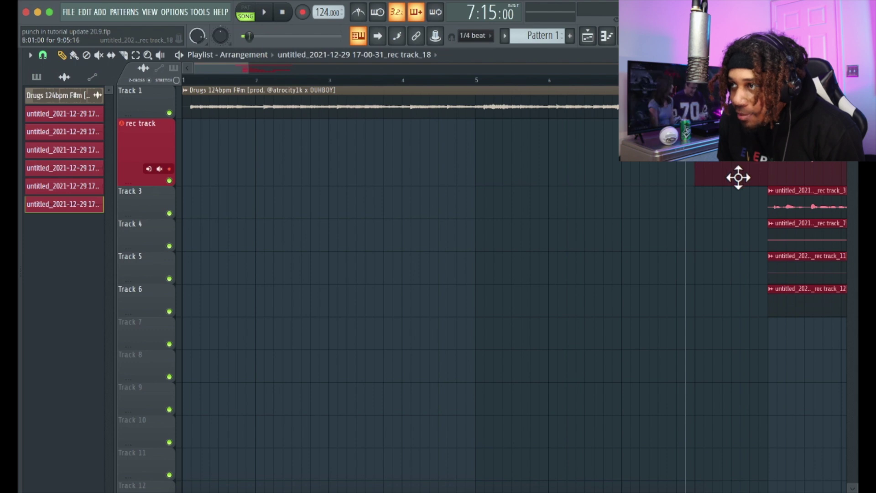
pyautogui.moveTo(751, 196); pyautogui.dragTo(749, 348)
# Mute Tracks 3 through 6, which hold the punched-in clips.
pyautogui.moveTo(169, 213); pyautogui.dragTo(167, 244)
pyautogui.click(169, 278)
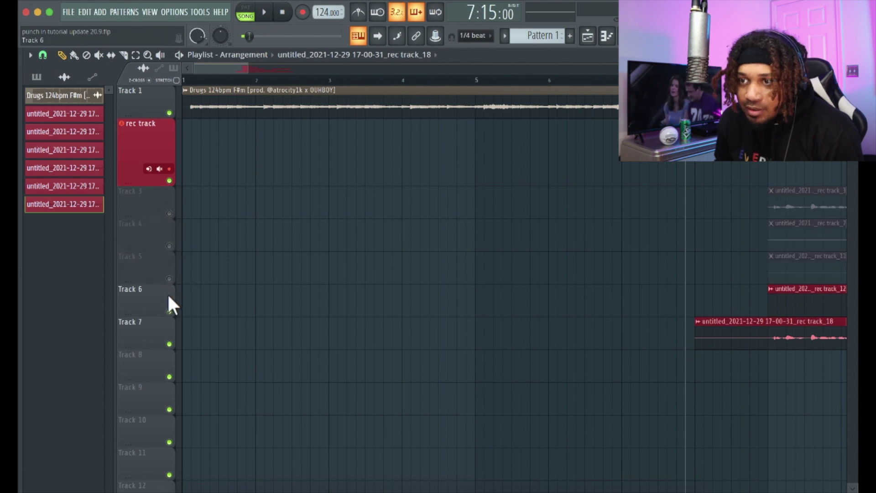
pyautogui.click(169, 312)
# Play the song from just before bar 8 to listen to the full take on Track 7.
pyautogui.moveTo(308, 69); pyautogui.dragTo(384, 70)
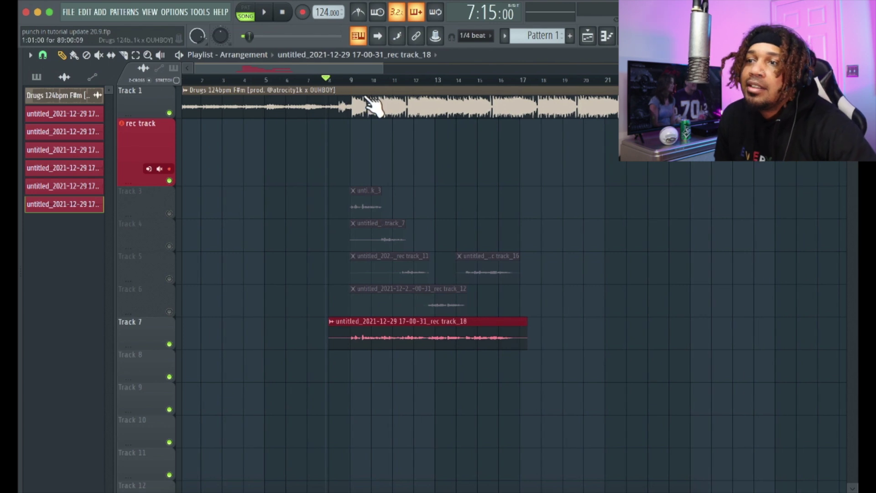
pyautogui.click(342, 82)
pyautogui.moveTo(345, 84); pyautogui.dragTo(321, 81)
pyautogui.click(318, 81)
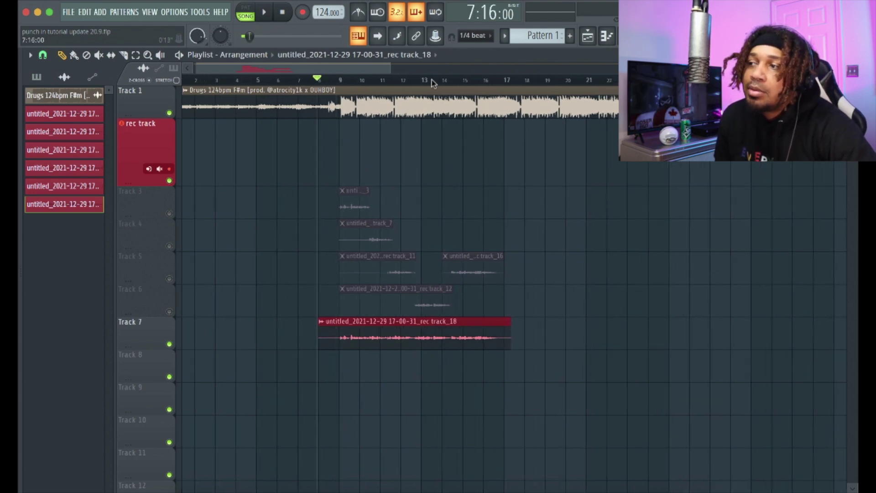
pyautogui.press('space')
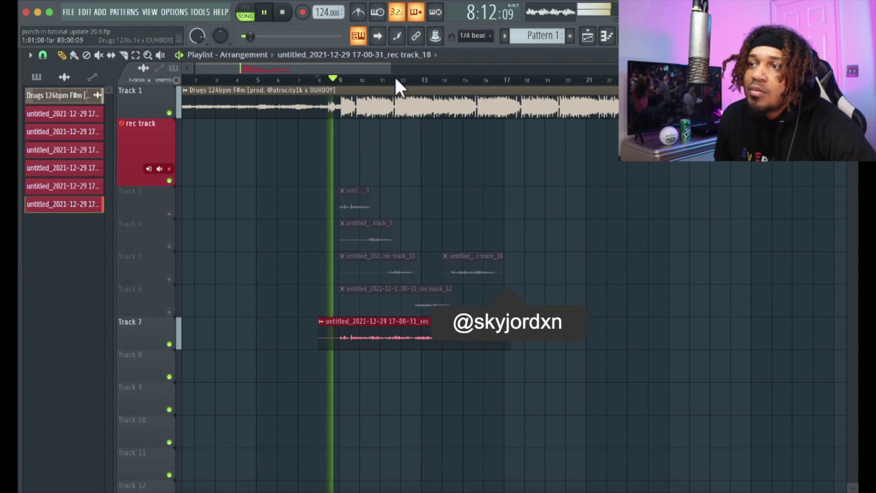
pyautogui.moveTo(394, 68); pyautogui.dragTo(380, 68)
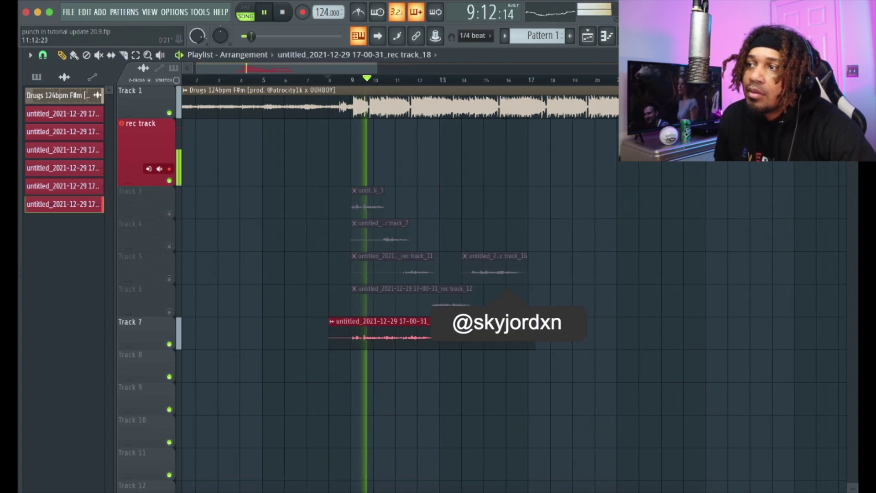
# During playback, set the rec track's mixer volume to 0.0 dB.
pyautogui.press('F9')
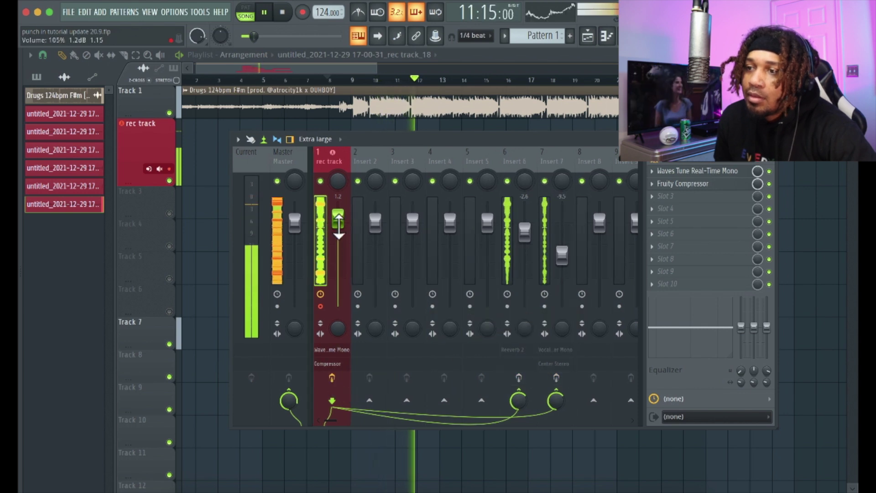
pyautogui.moveTo(338, 218); pyautogui.dragTo(338, 224)
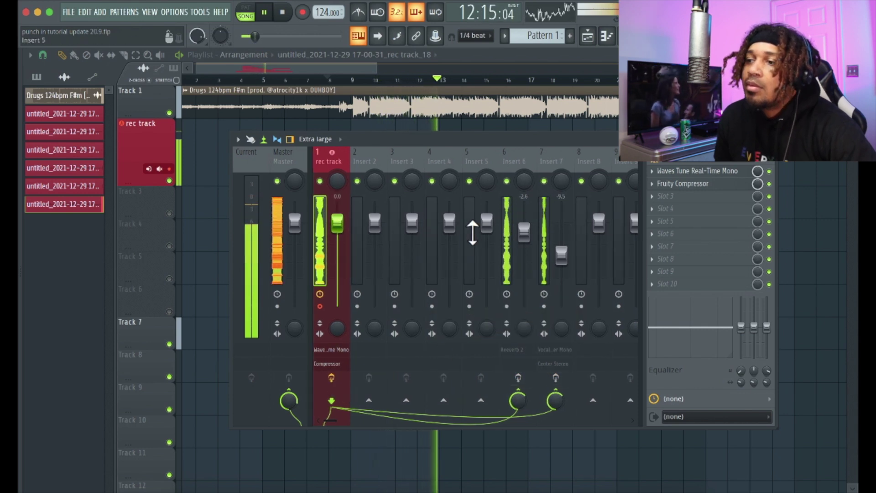
# Check the Insert 6 volume and the rec track's send to Insert 7 in the mixer during playback.
pyautogui.moveTo(524, 231); pyautogui.dragTo(523, 232)
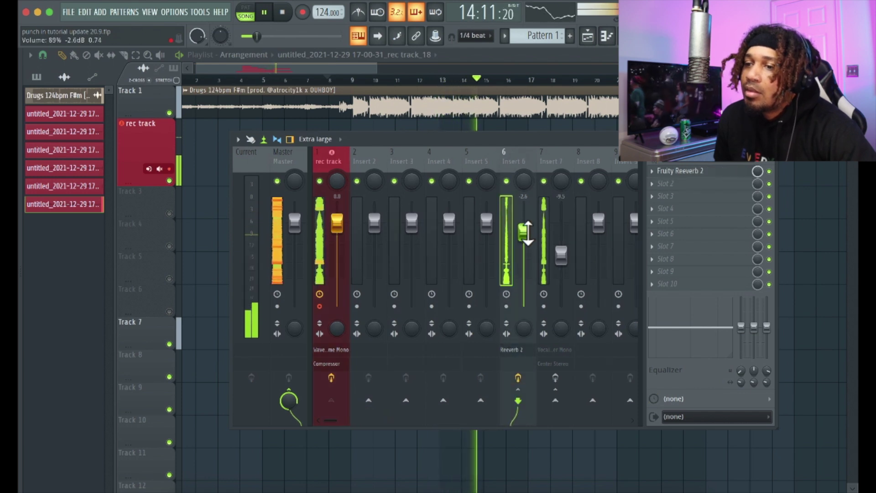
pyautogui.click(335, 157)
pyautogui.click(556, 399)
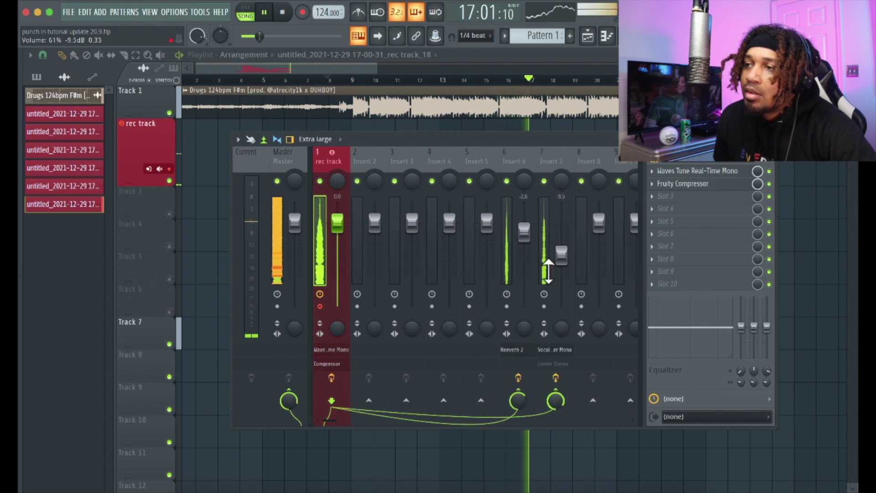
# Move the mixer window aside to uncover the vocal clips in the playlist.
pyautogui.moveTo(494, 153); pyautogui.dragTo(653, 221)
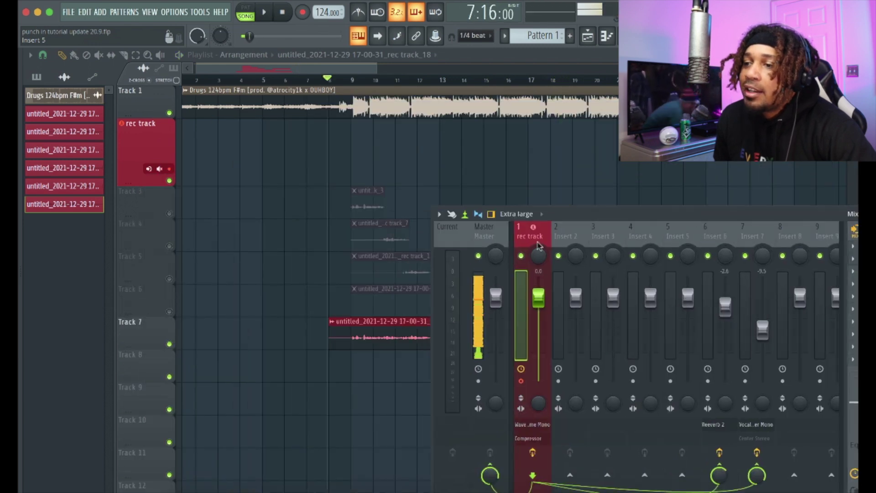
pyautogui.moveTo(684, 219); pyautogui.dragTo(713, 160)
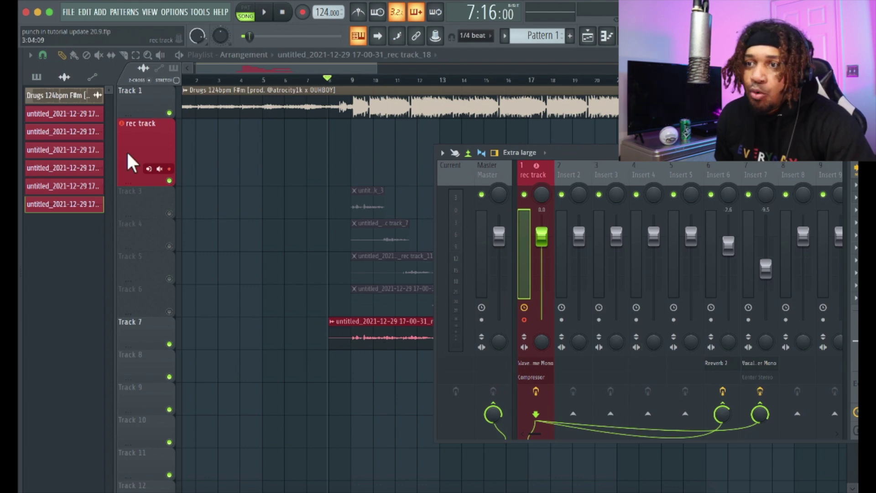
# Increase the rec track's height and zoom the playlist in on the recorded vocal clips.
pyautogui.moveTo(162, 214); pyautogui.dragTo(162, 216)
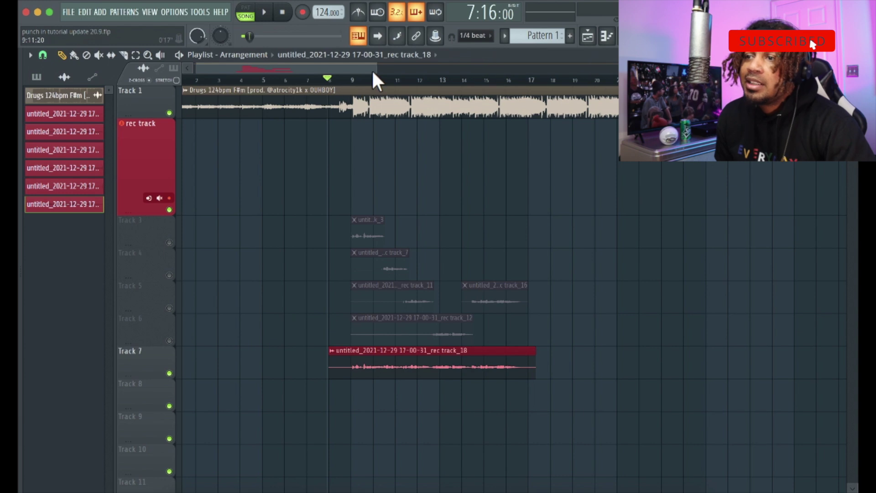
pyautogui.moveTo(374, 70); pyautogui.dragTo(269, 80)
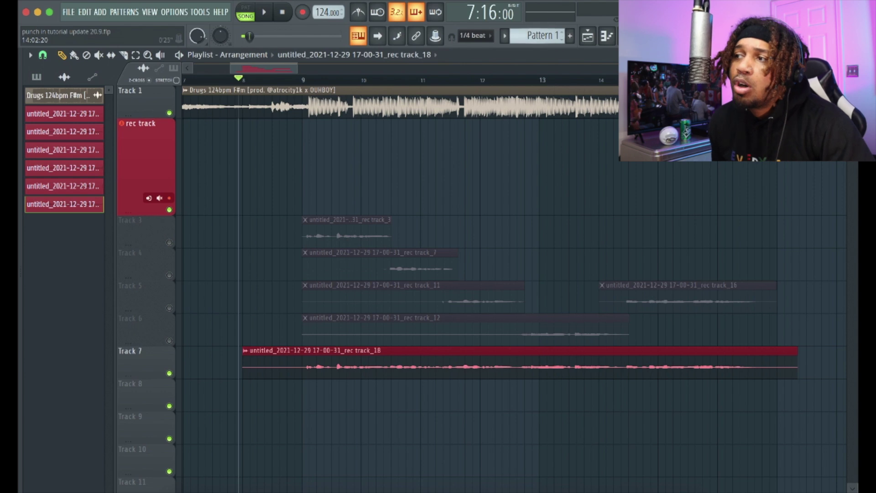
# Set the rec track's recording source to External input only and dismiss the notice.
pyautogui.press('F9')
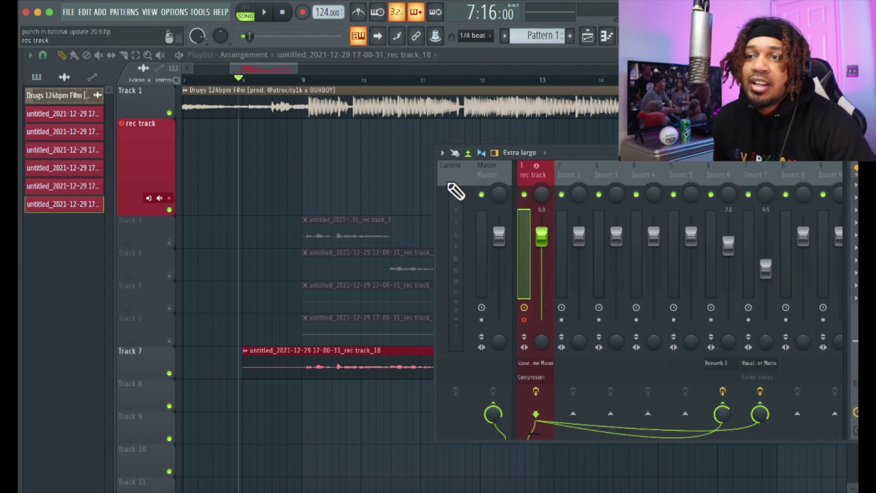
pyautogui.click(159, 198)
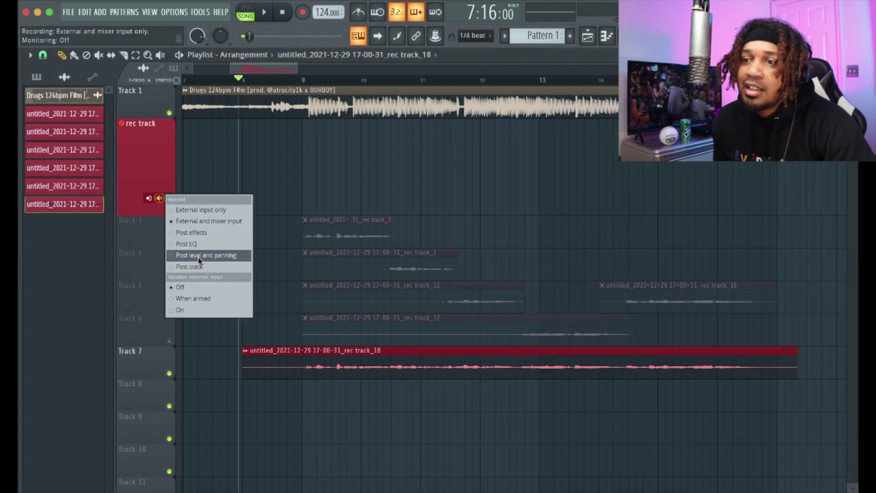
pyautogui.click(208, 211)
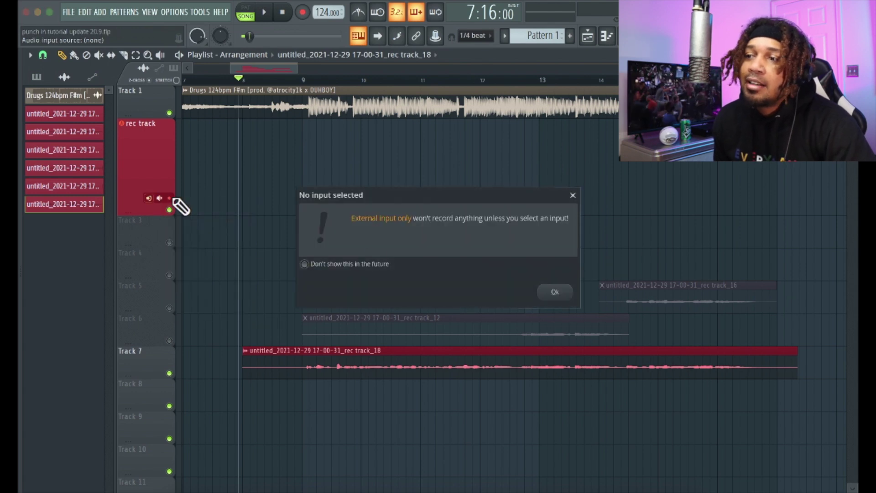
pyautogui.click(556, 295)
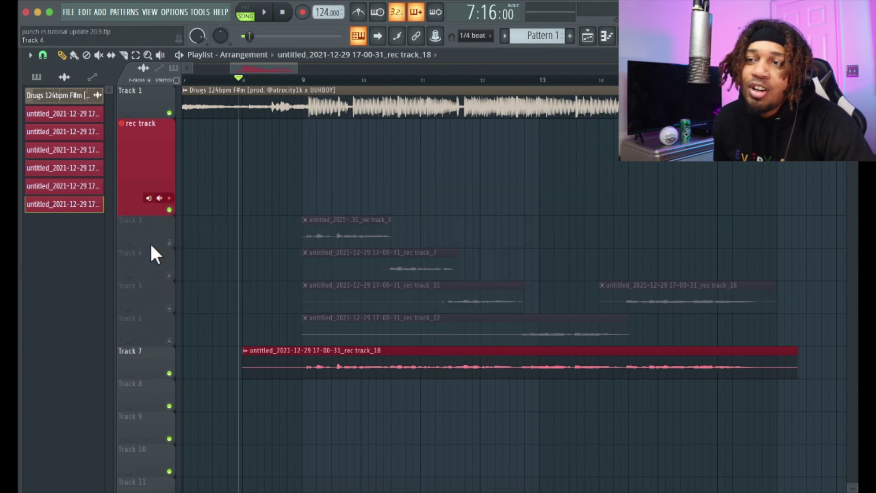
# Review the rec track's recording source options without choosing another one.
pyautogui.click(159, 198)
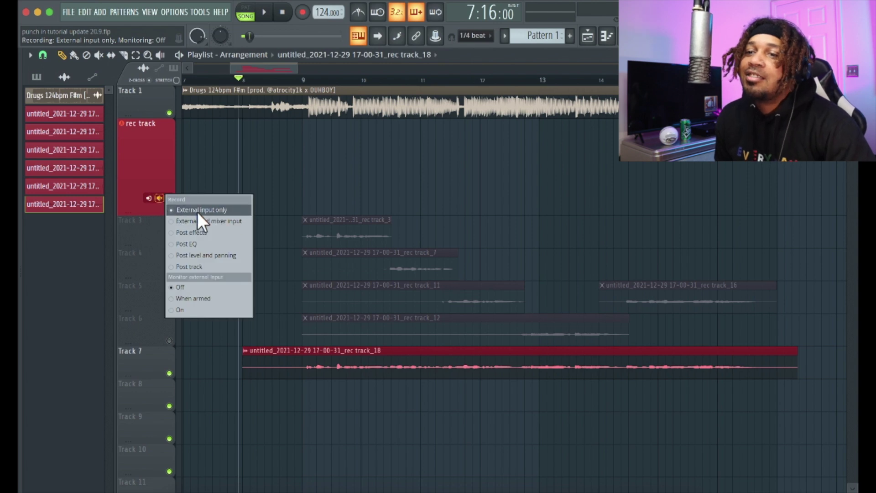
pyautogui.press('Up')
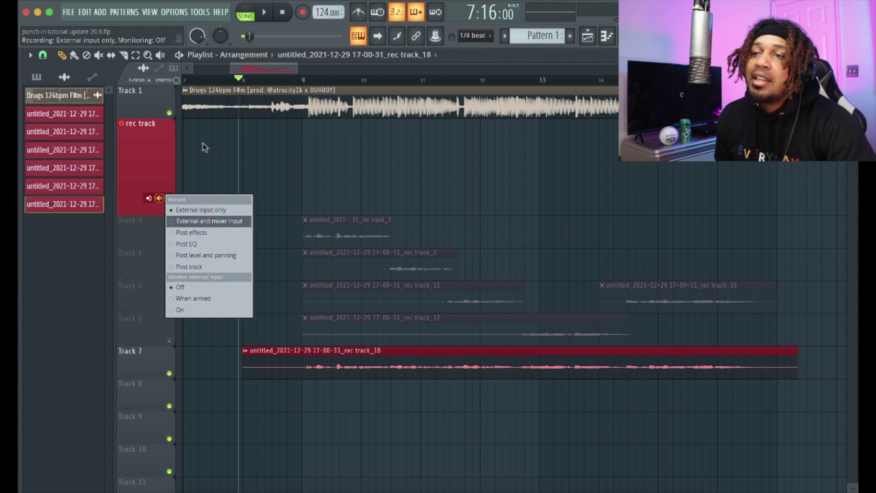
pyautogui.press('Escape')
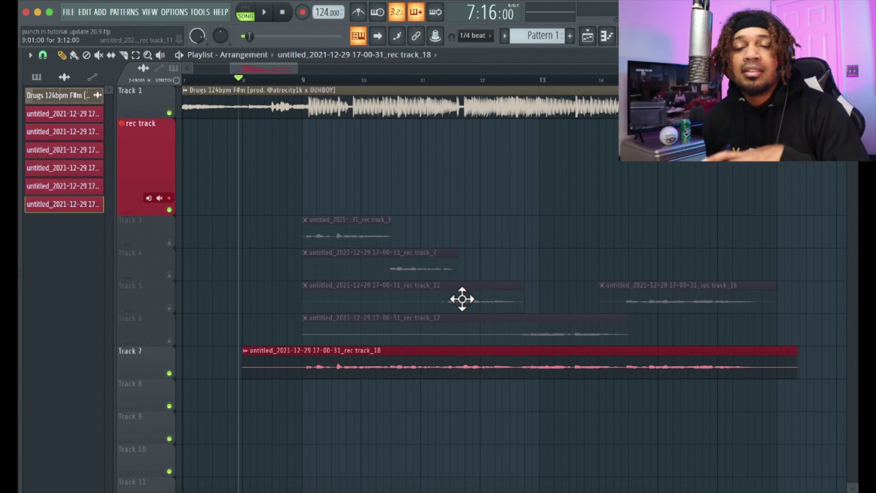
pyautogui.hscroll(1, 463, 299)
pyautogui.hscroll(1, 462, 299)
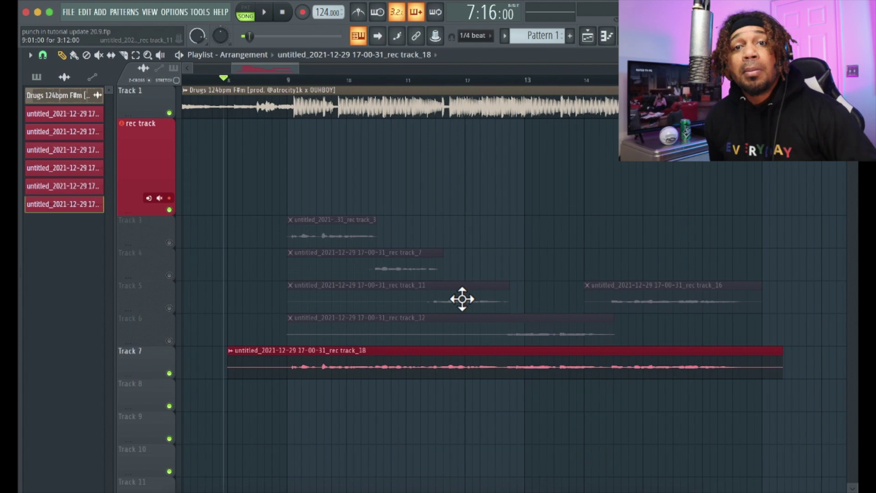